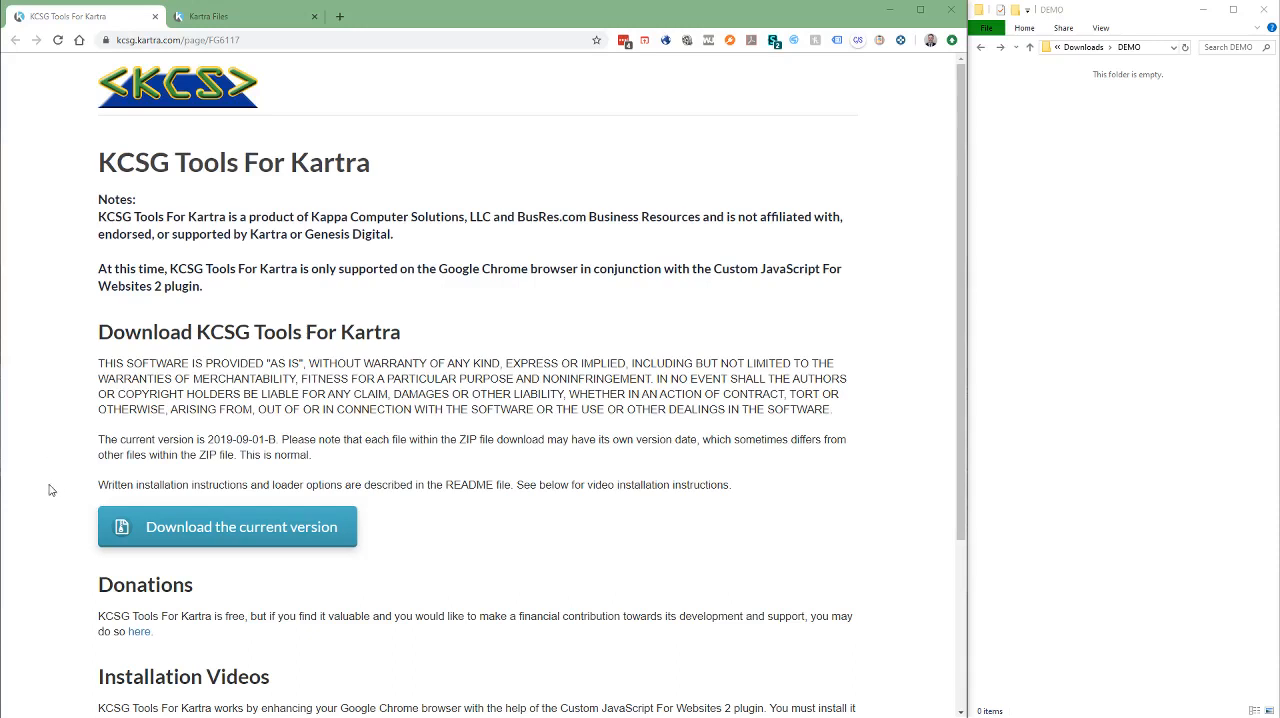
Download the current KCSG Tools For Kartra zip into the DEMO folder and extract it there, with showing extracted files turned off
click(228, 536)
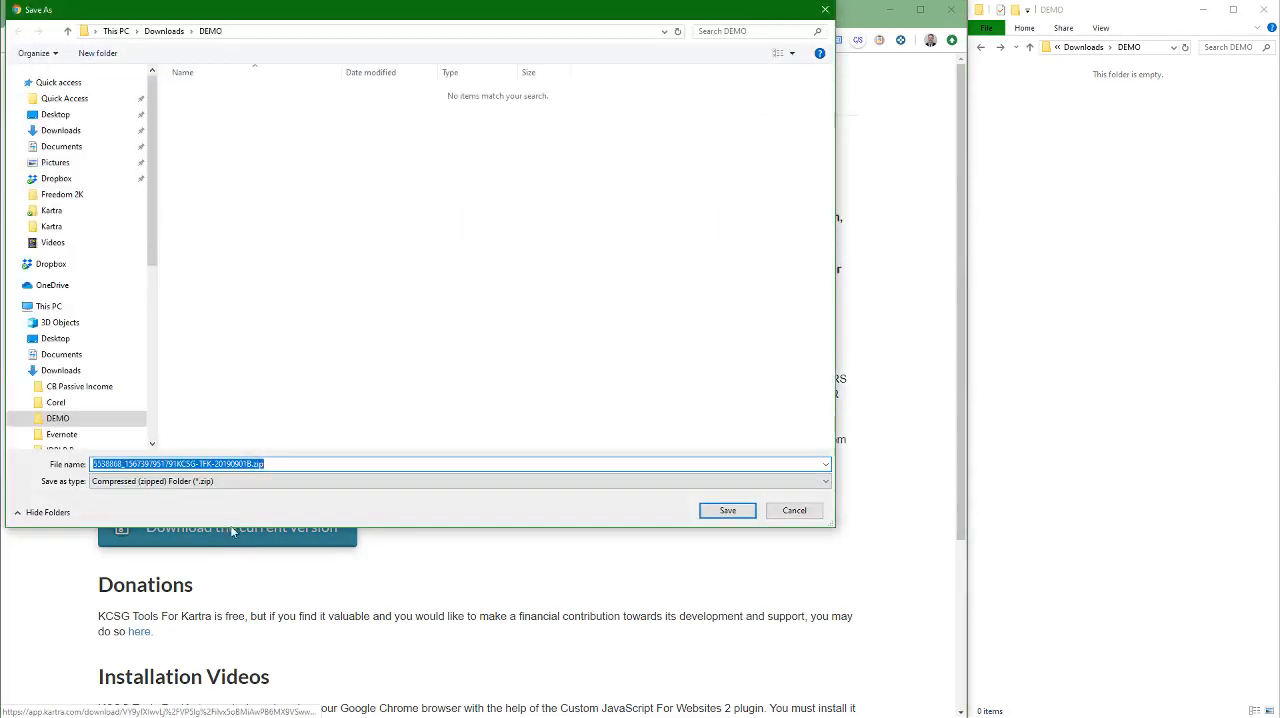
click(719, 511)
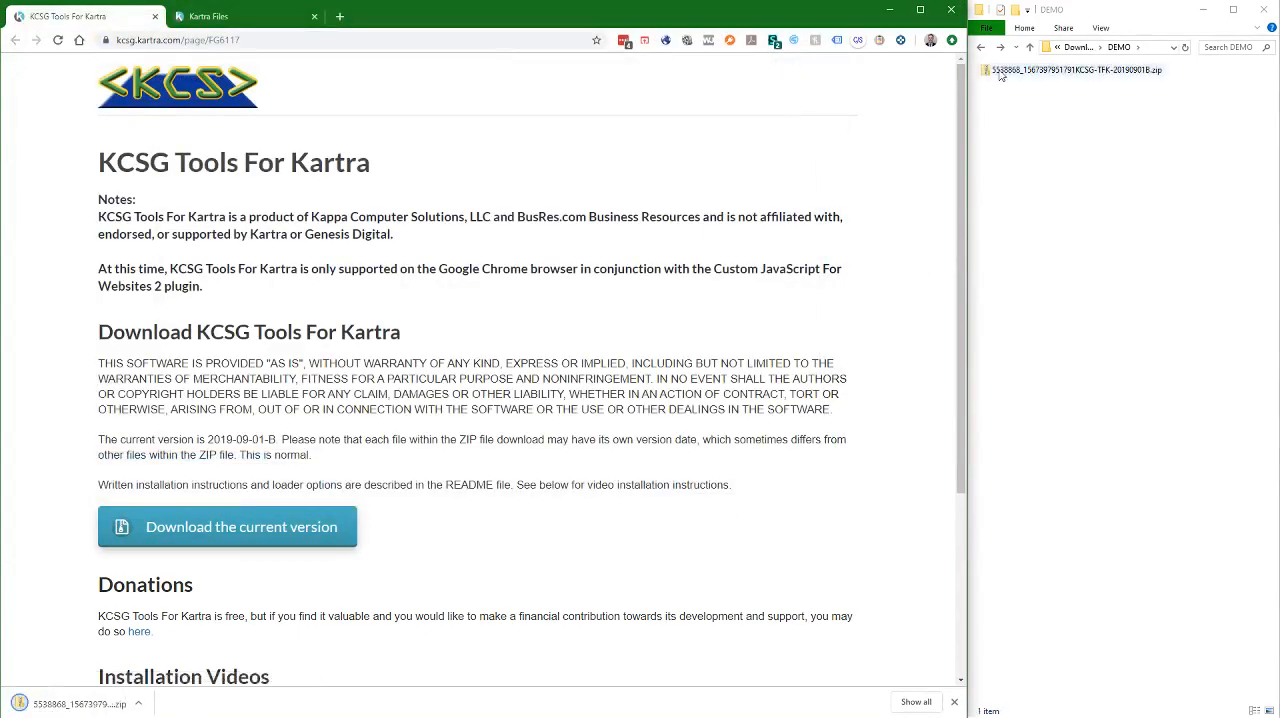
right_click(998, 69)
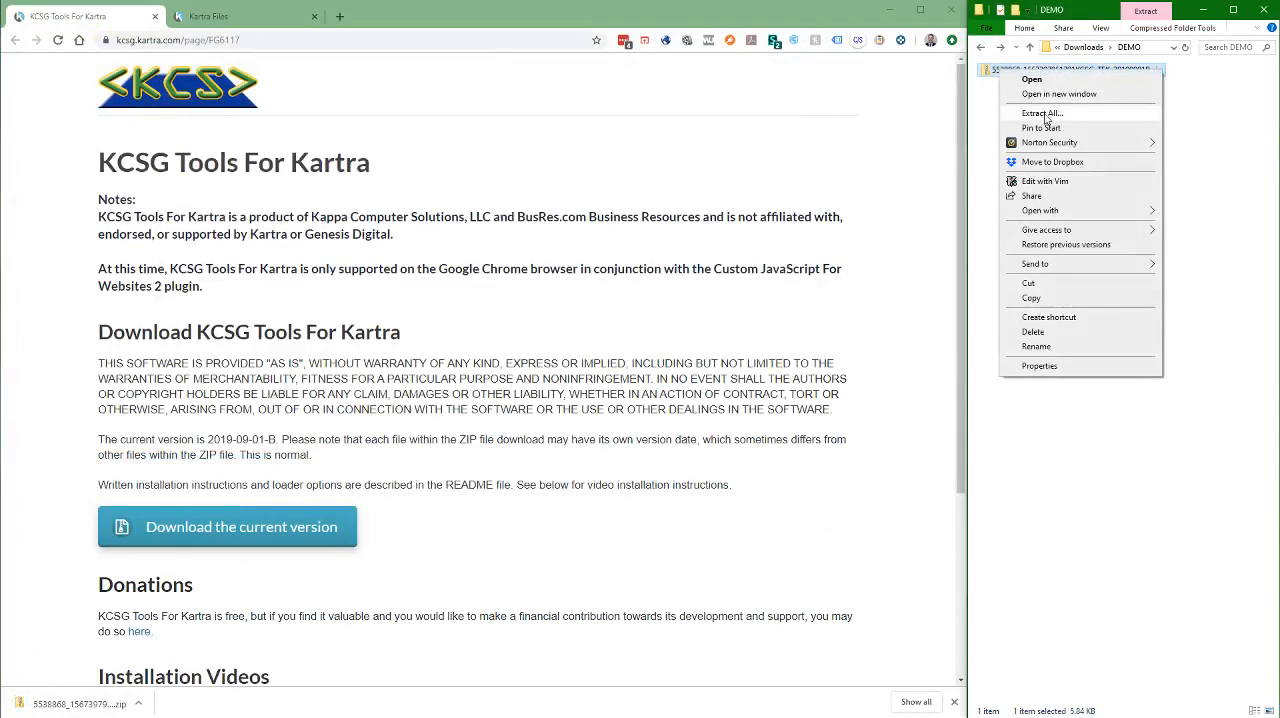
click(1044, 116)
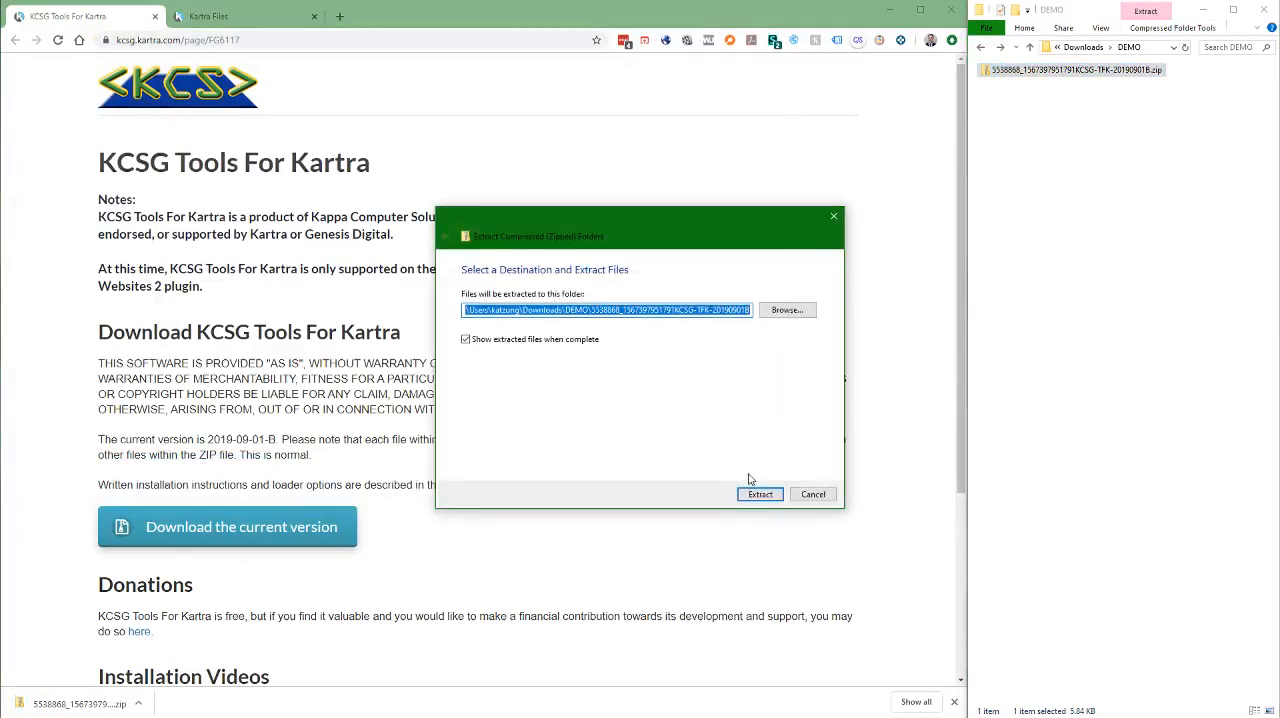
click(466, 340)
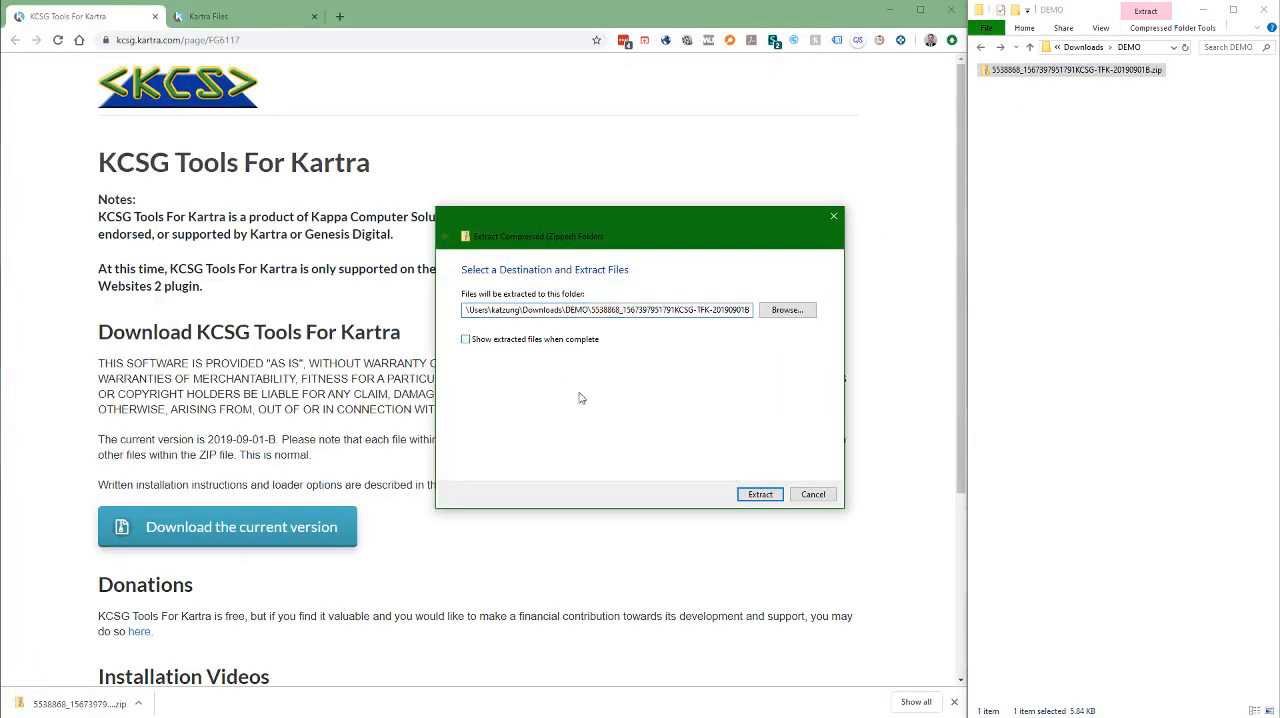
click(758, 493)
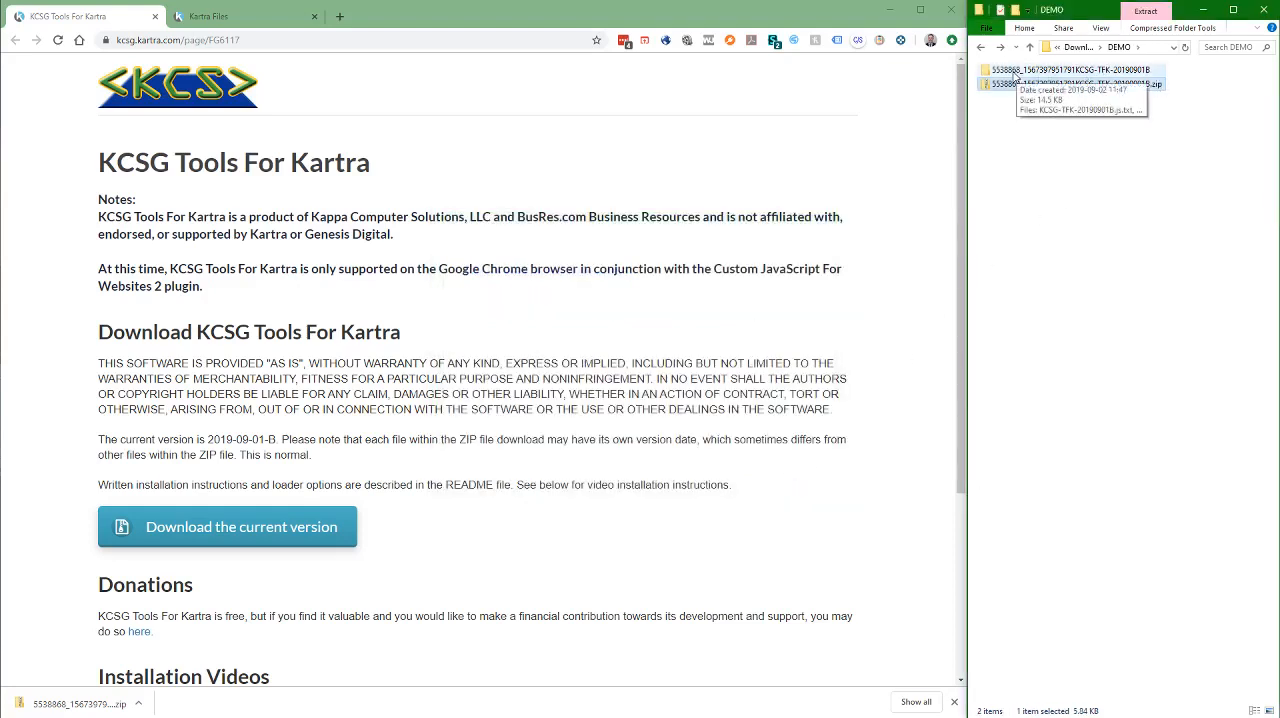
Open KCSG-TFK-README-20190831A.txt from the extracted folder, review the installation instructions and loader configuration options, and close it
double_click(987, 71)
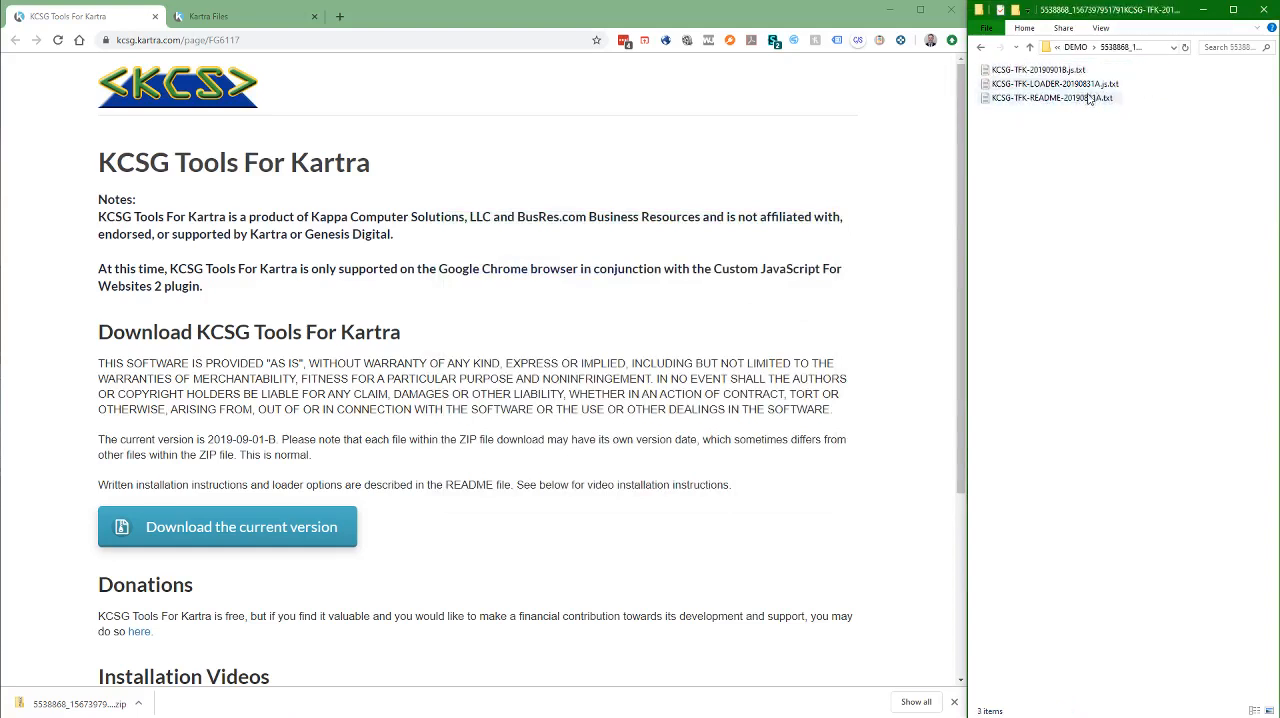
double_click(1024, 99)
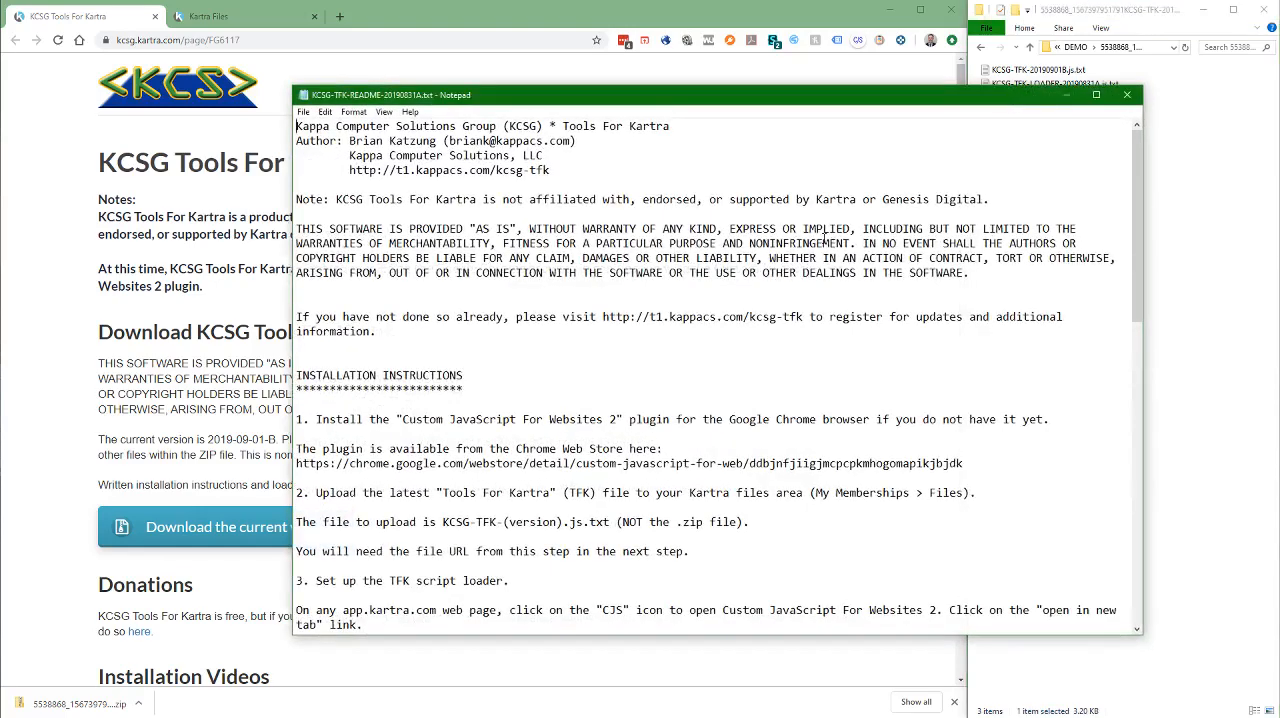
scroll(731, 262, down, 1)
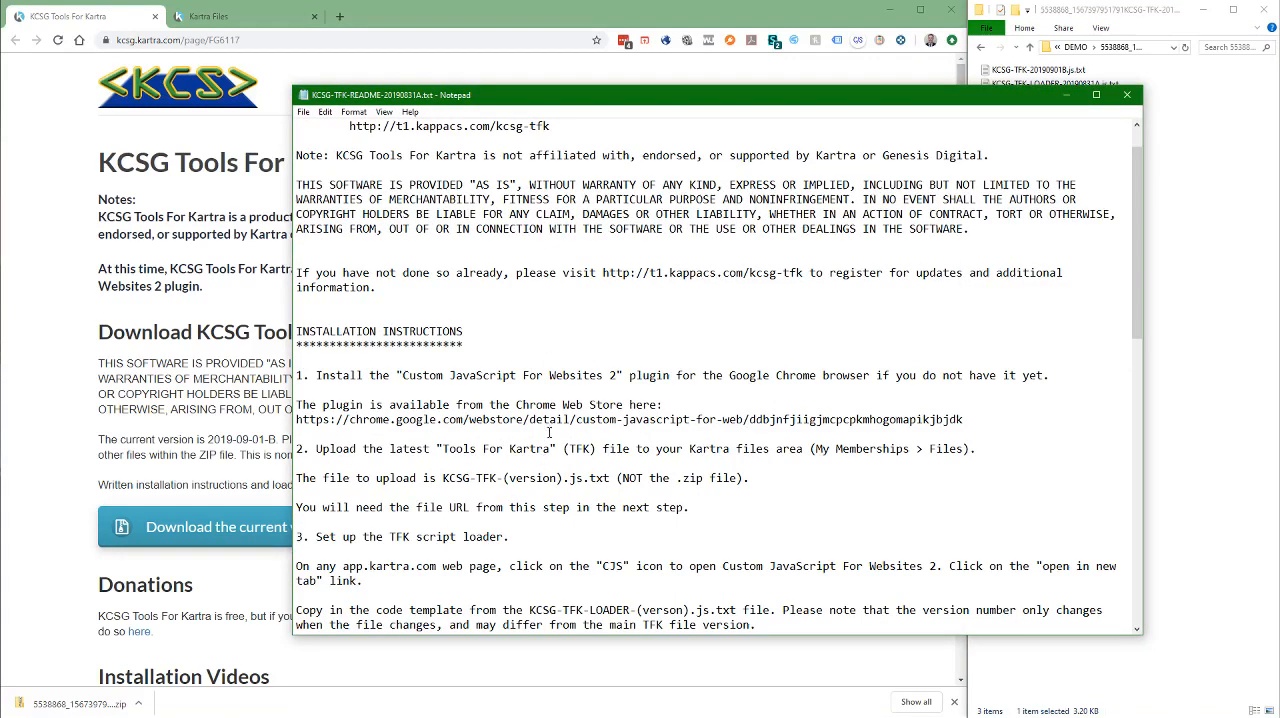
scroll(549, 432, down, 2)
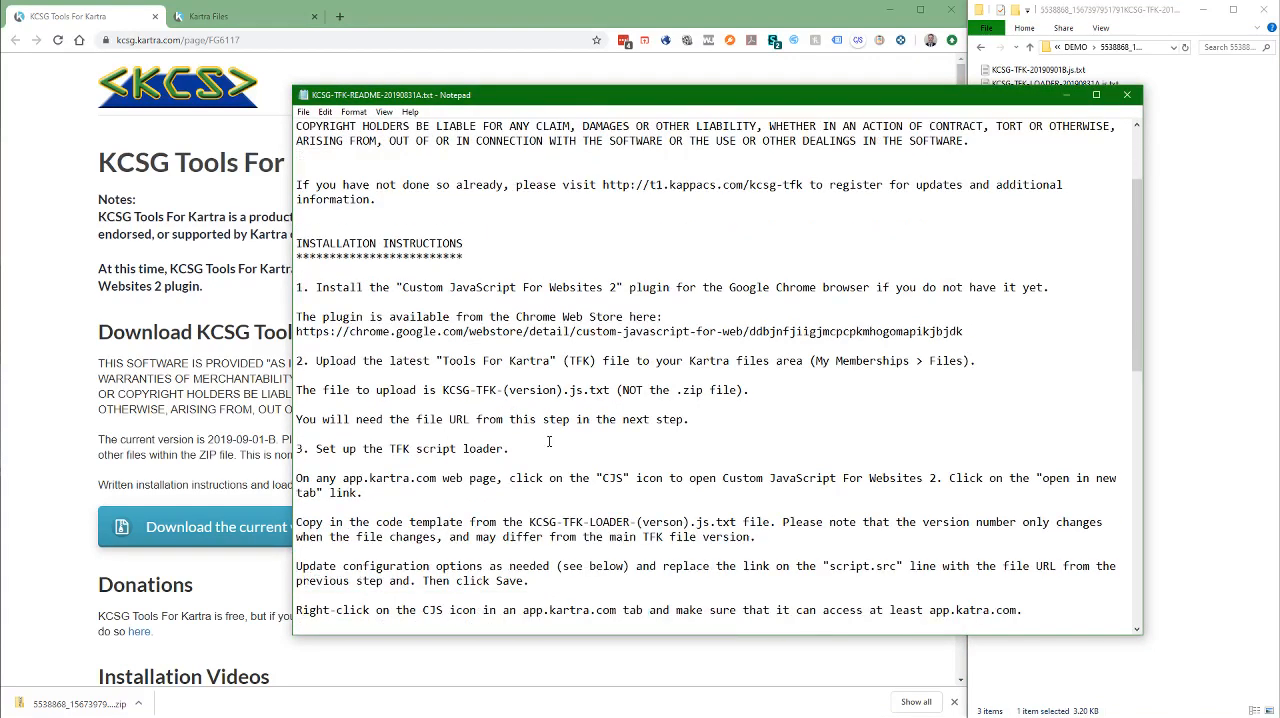
scroll(549, 441, down, 7)
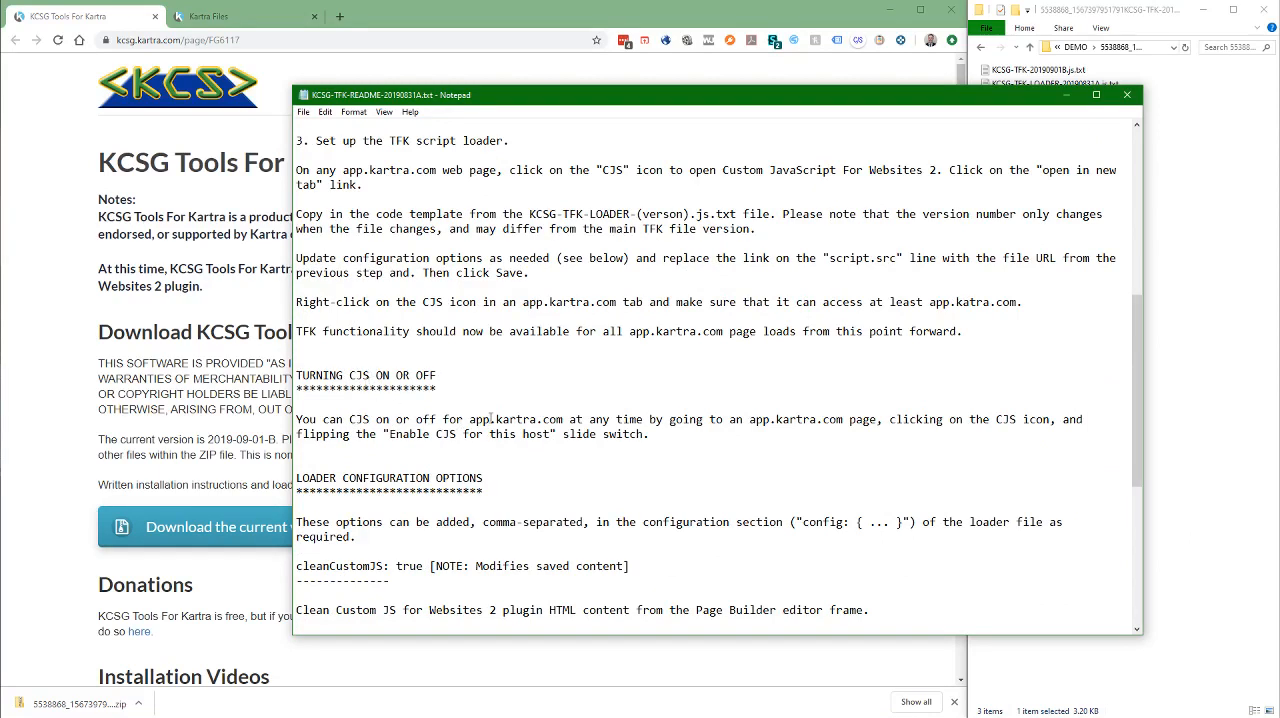
scroll(547, 403, down, 4)
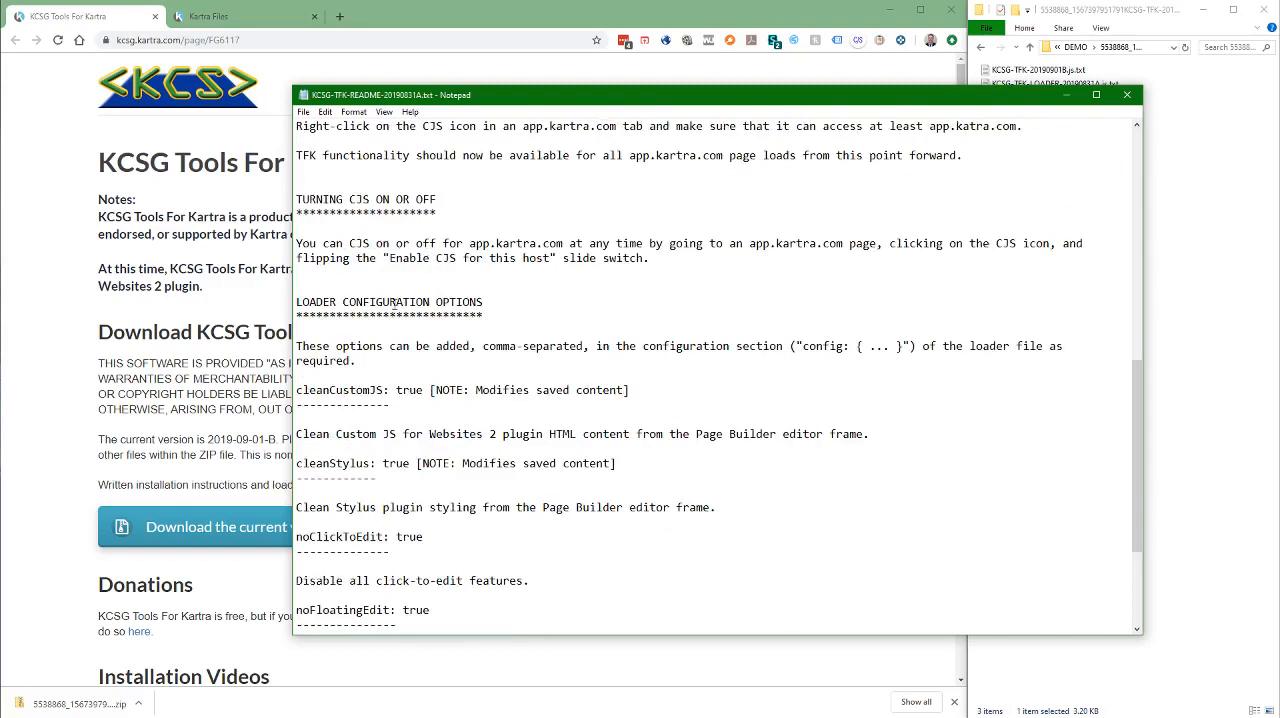
scroll(493, 430, down, 4)
scroll(492, 428, up, 2)
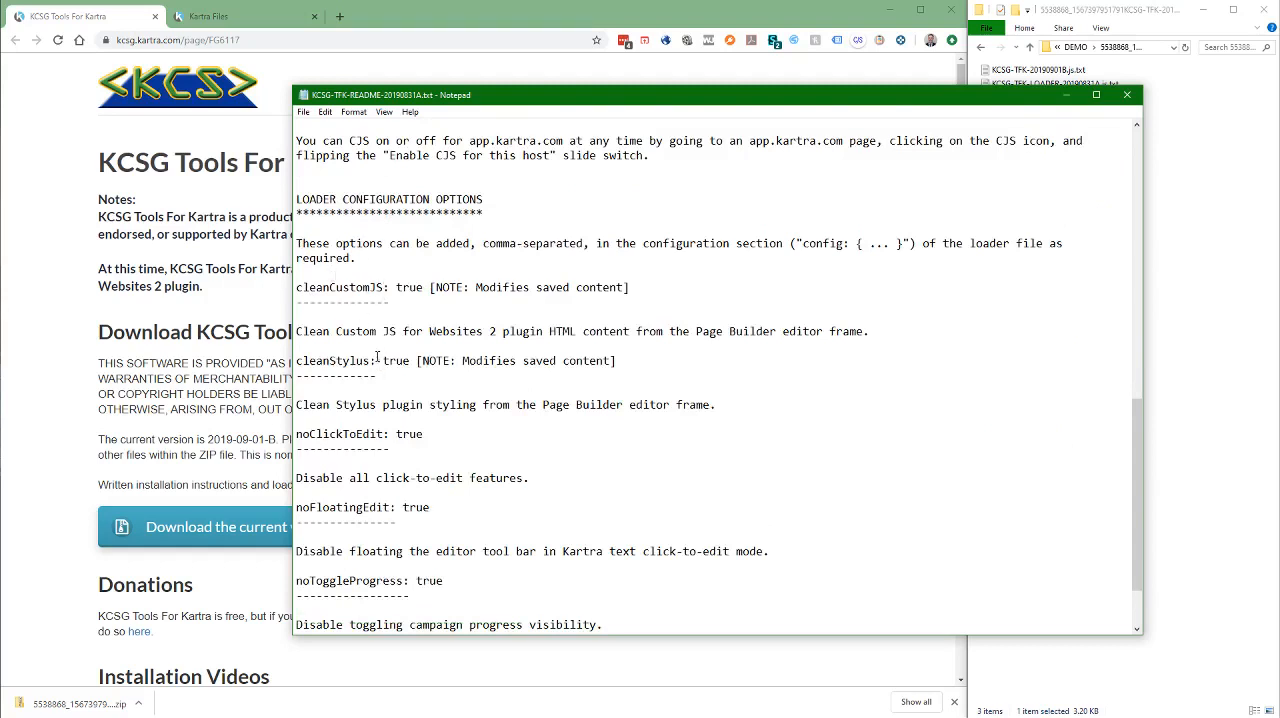
scroll(398, 391, down, 2)
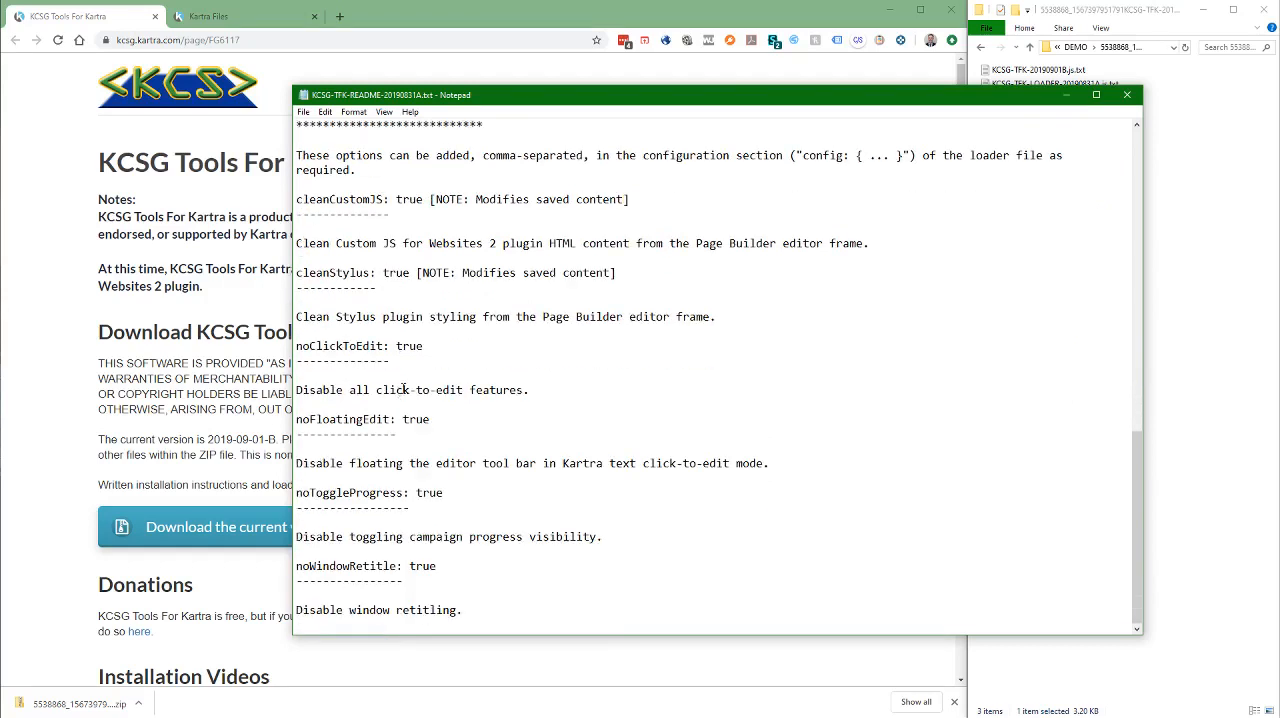
scroll(518, 295, up, 4)
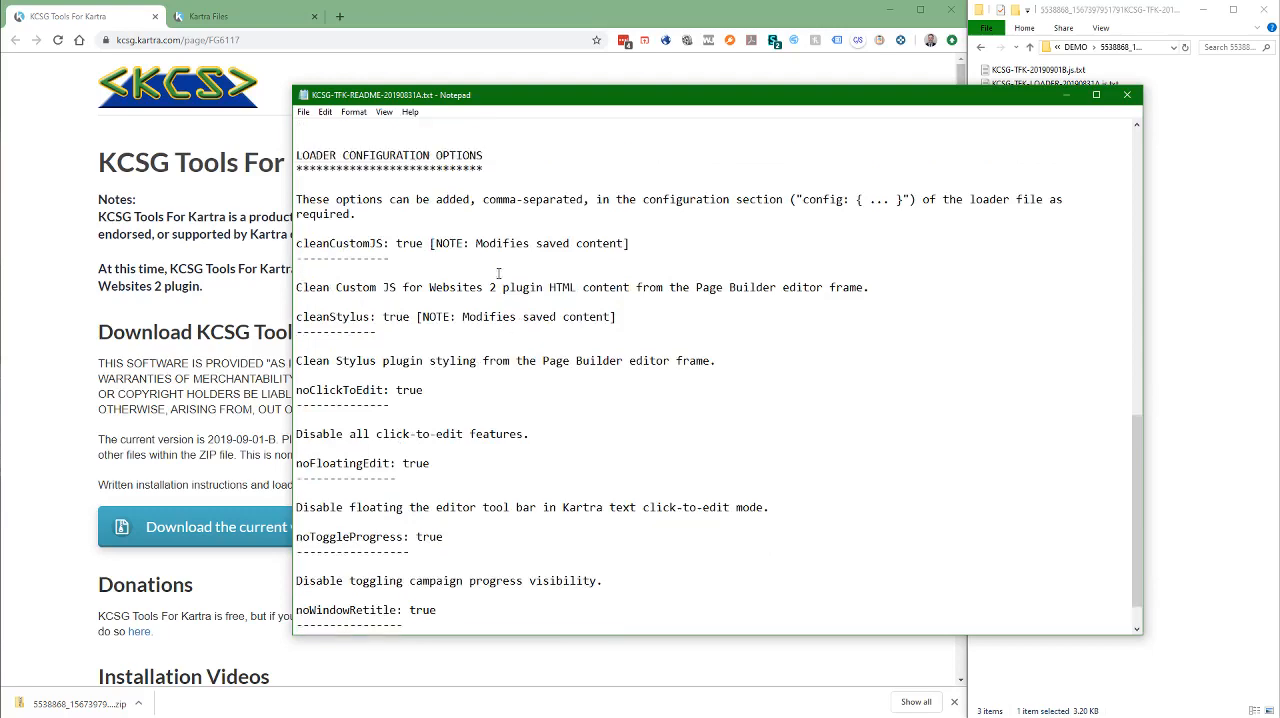
click(1129, 98)
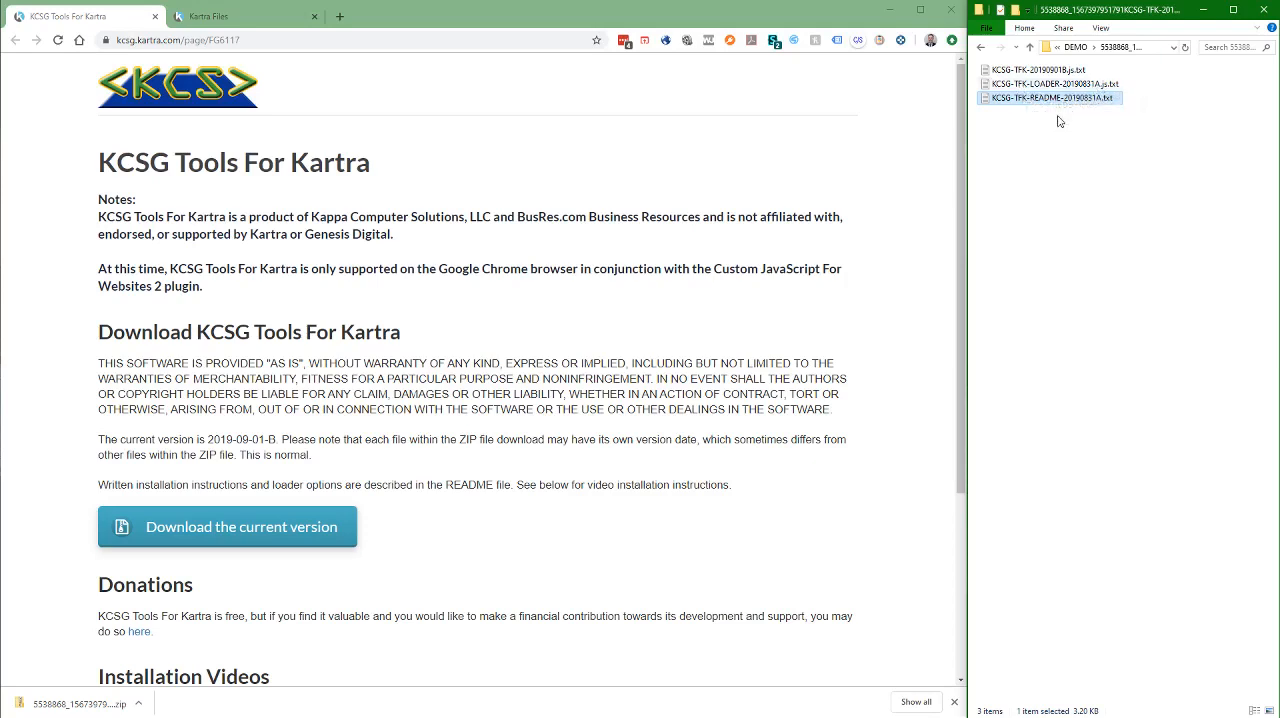
Upload KCSG-TFK-20190901B.js.txt from the extracted folder to Kartra's hosted files without a particular category, and display its direct link
click(218, 18)
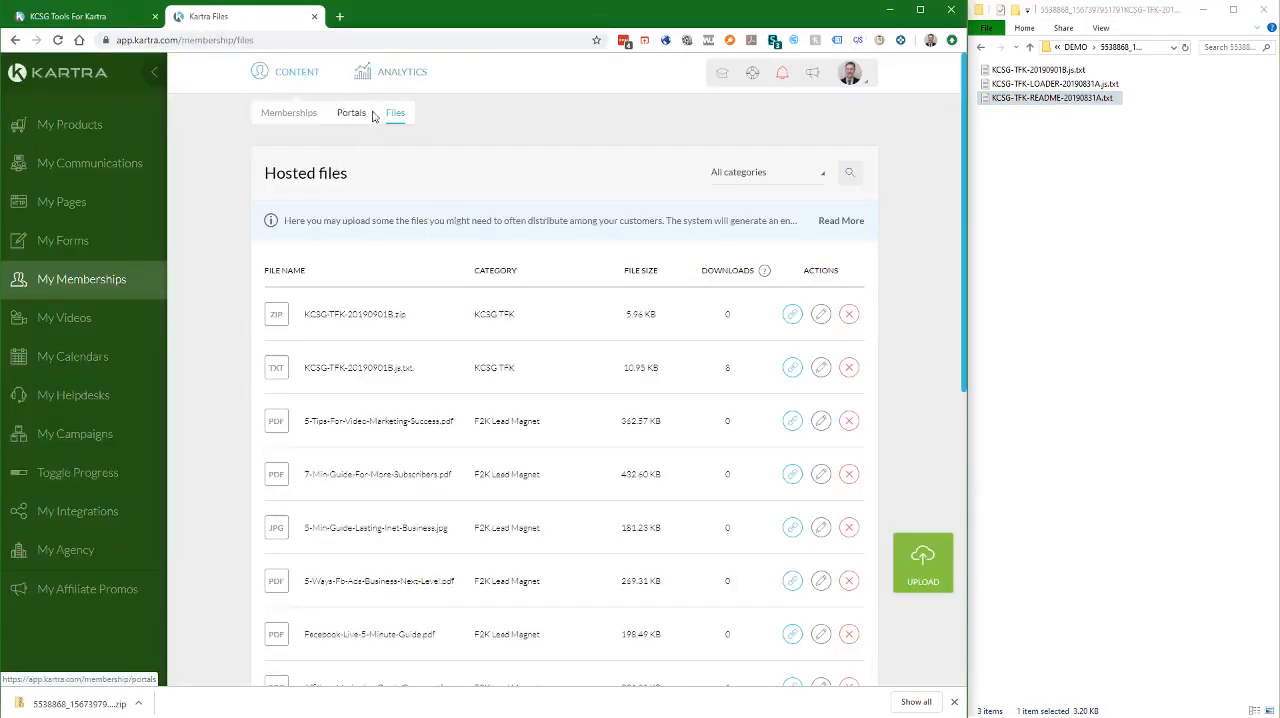
click(928, 561)
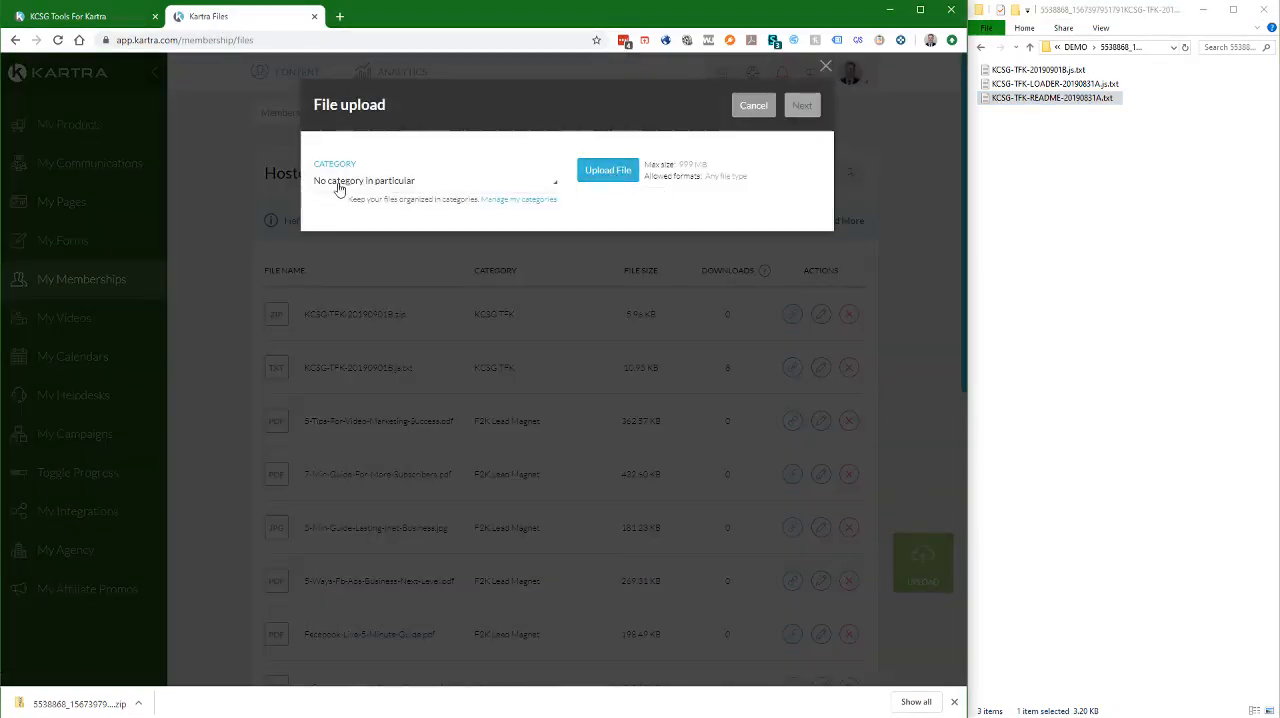
click(611, 170)
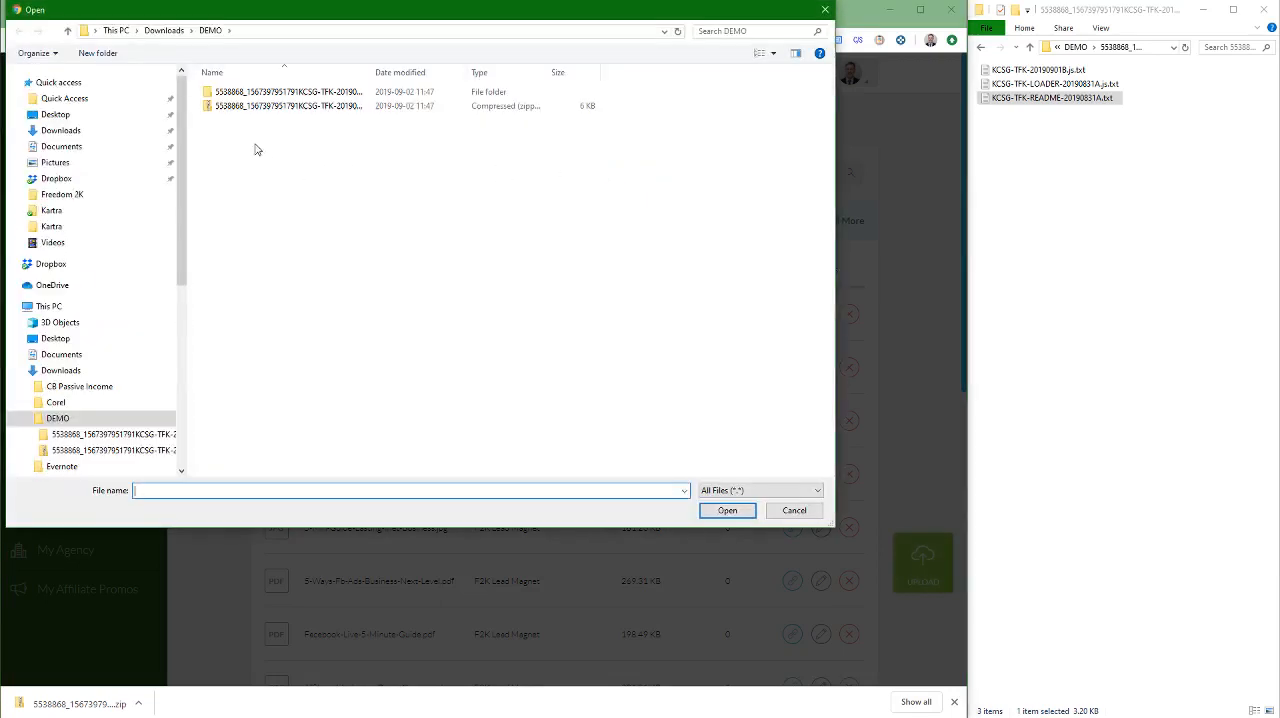
double_click(211, 95)
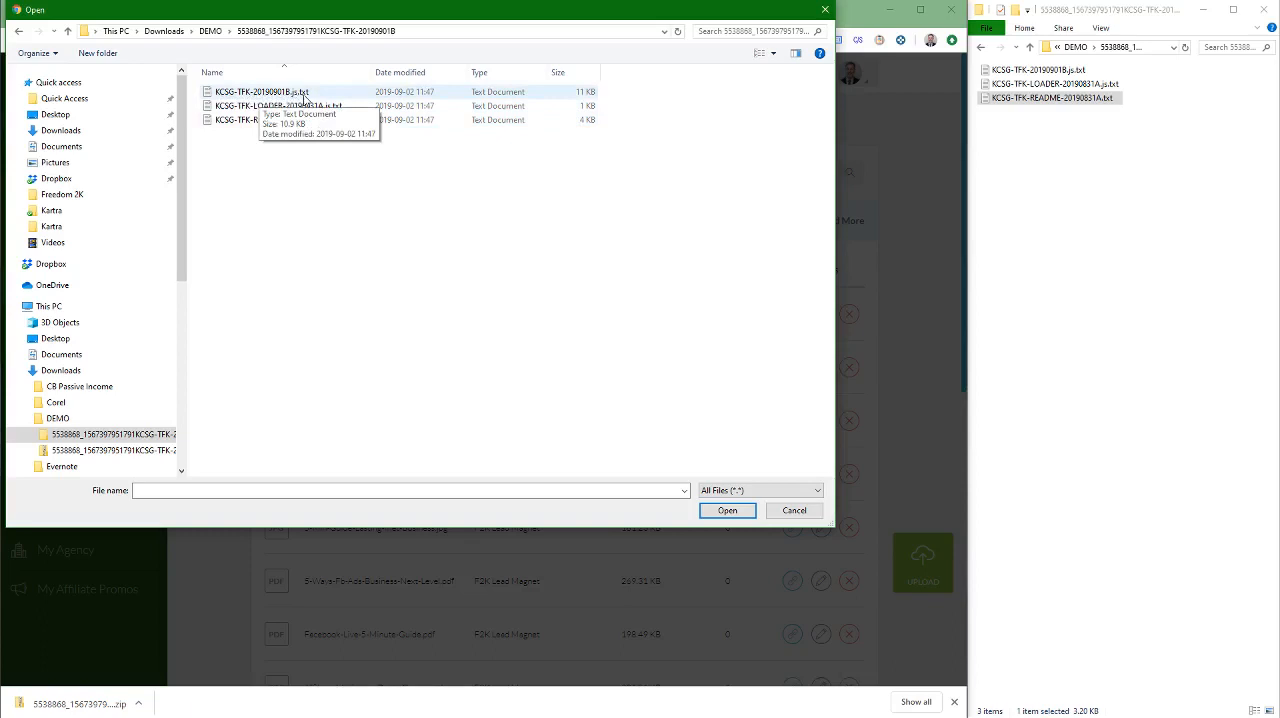
click(303, 96)
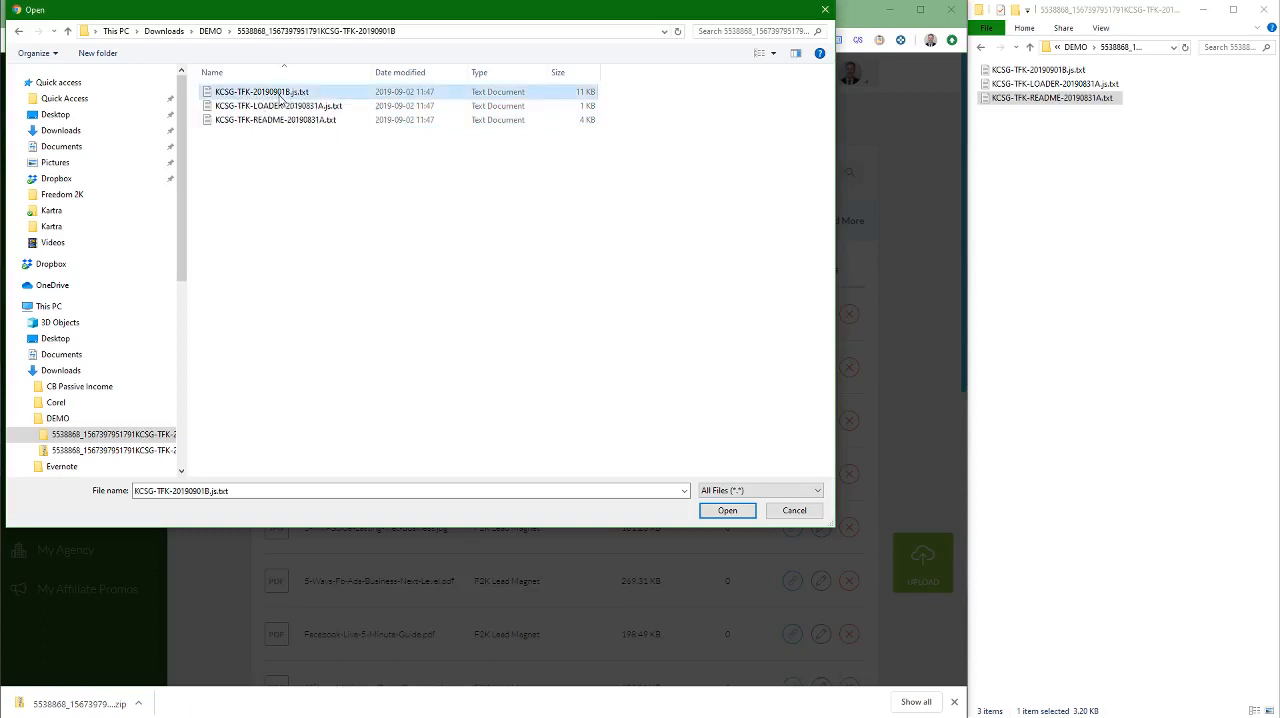
click(738, 510)
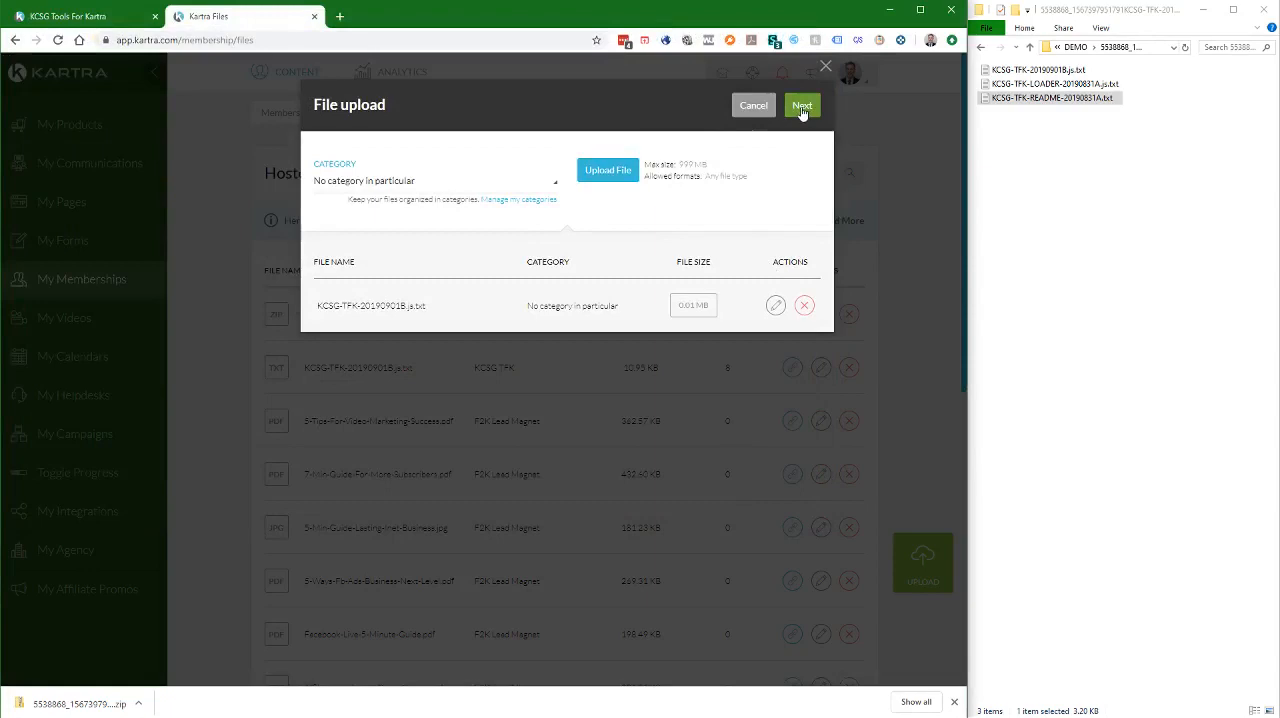
click(802, 108)
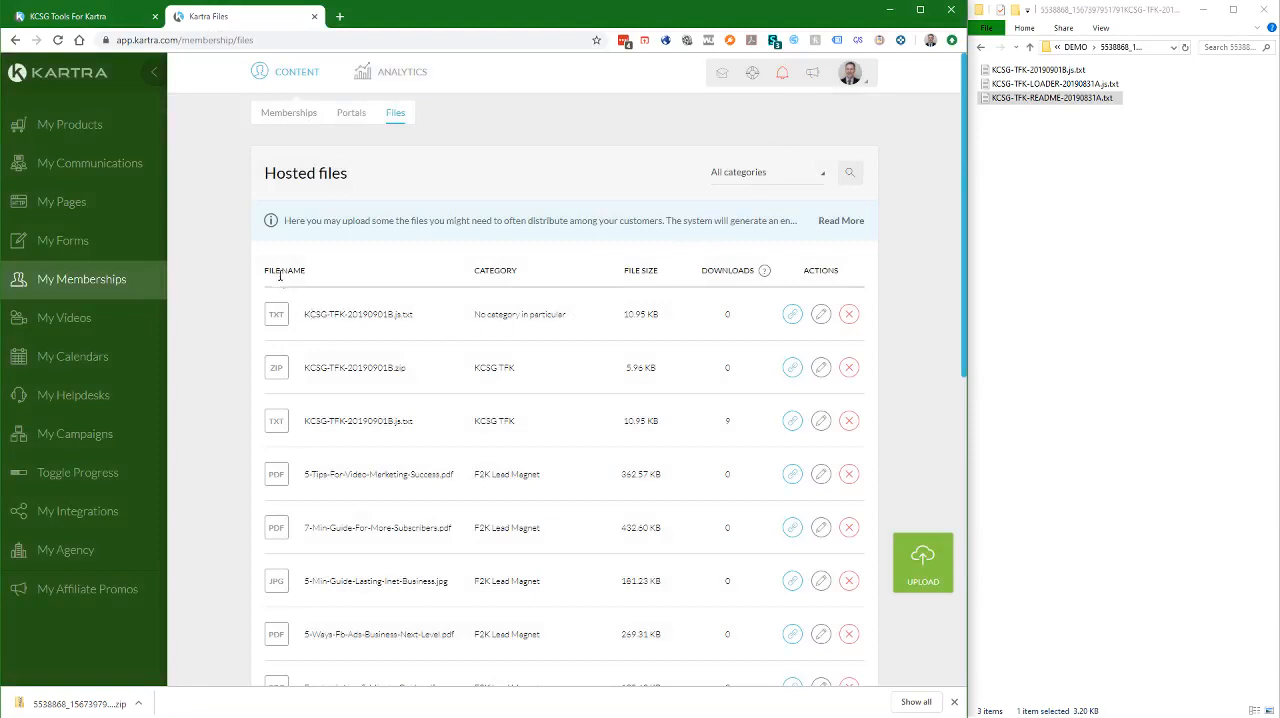
click(793, 315)
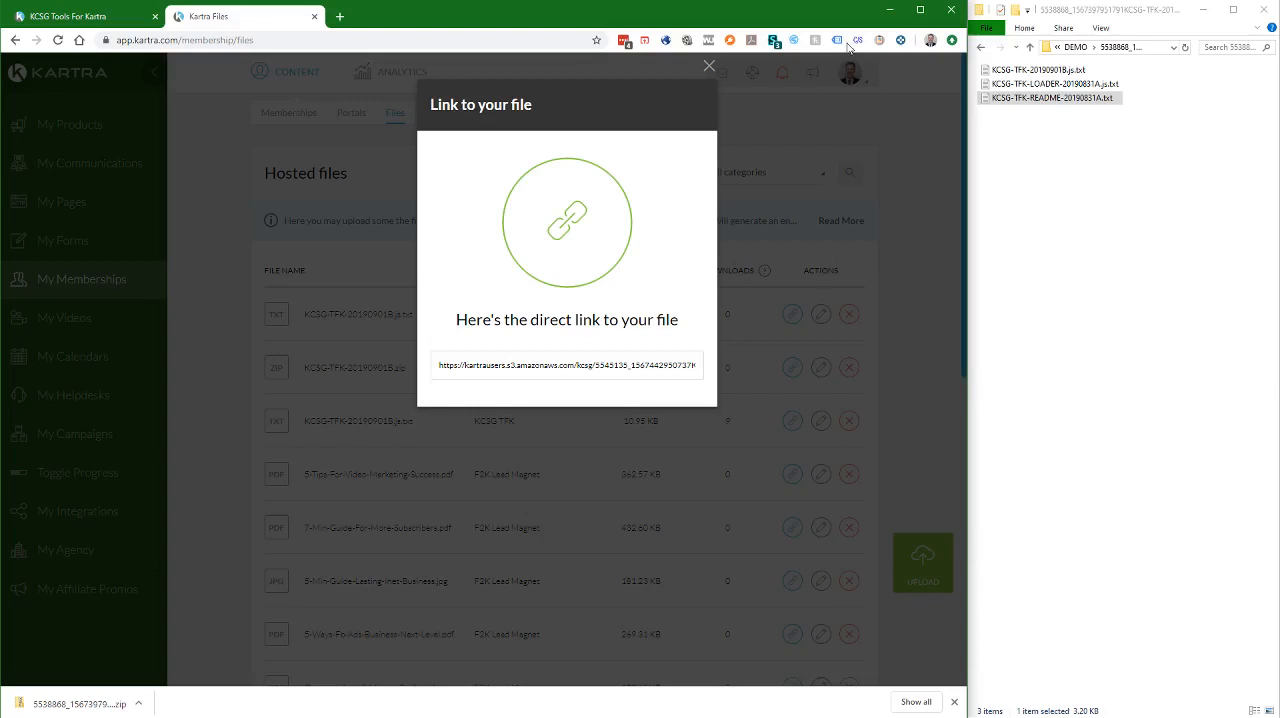
click(952, 40)
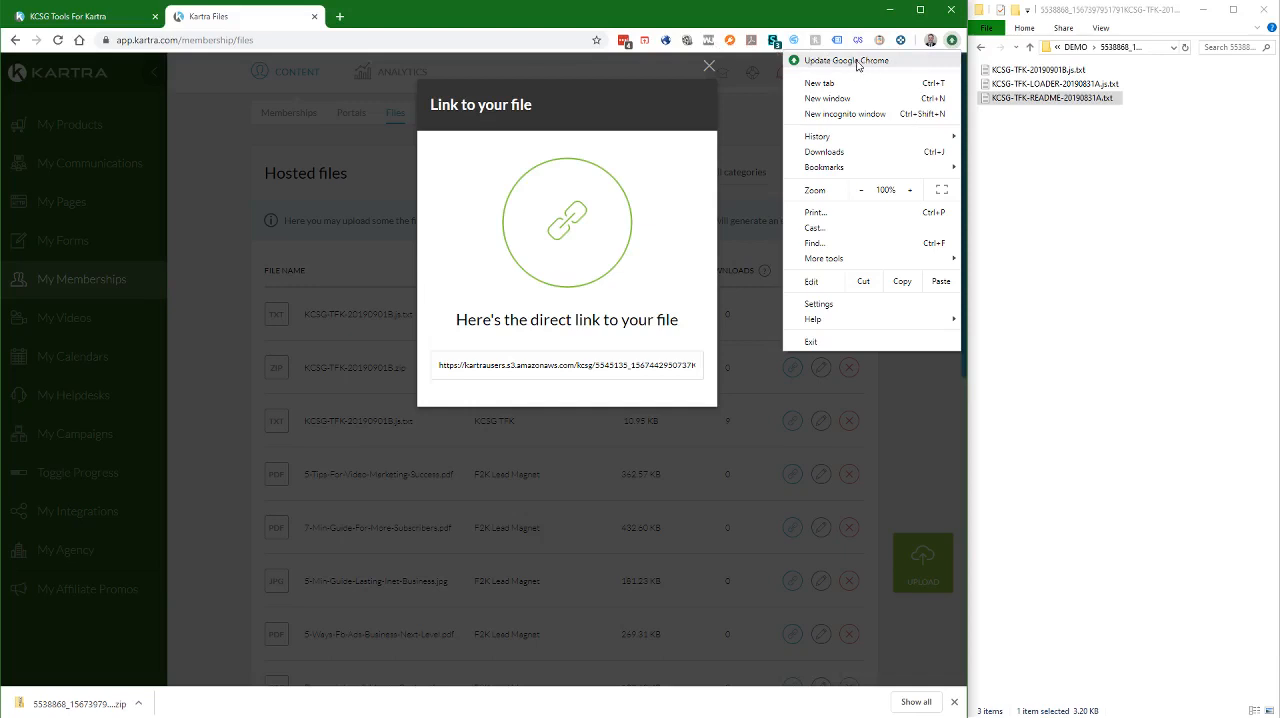
click(950, 43)
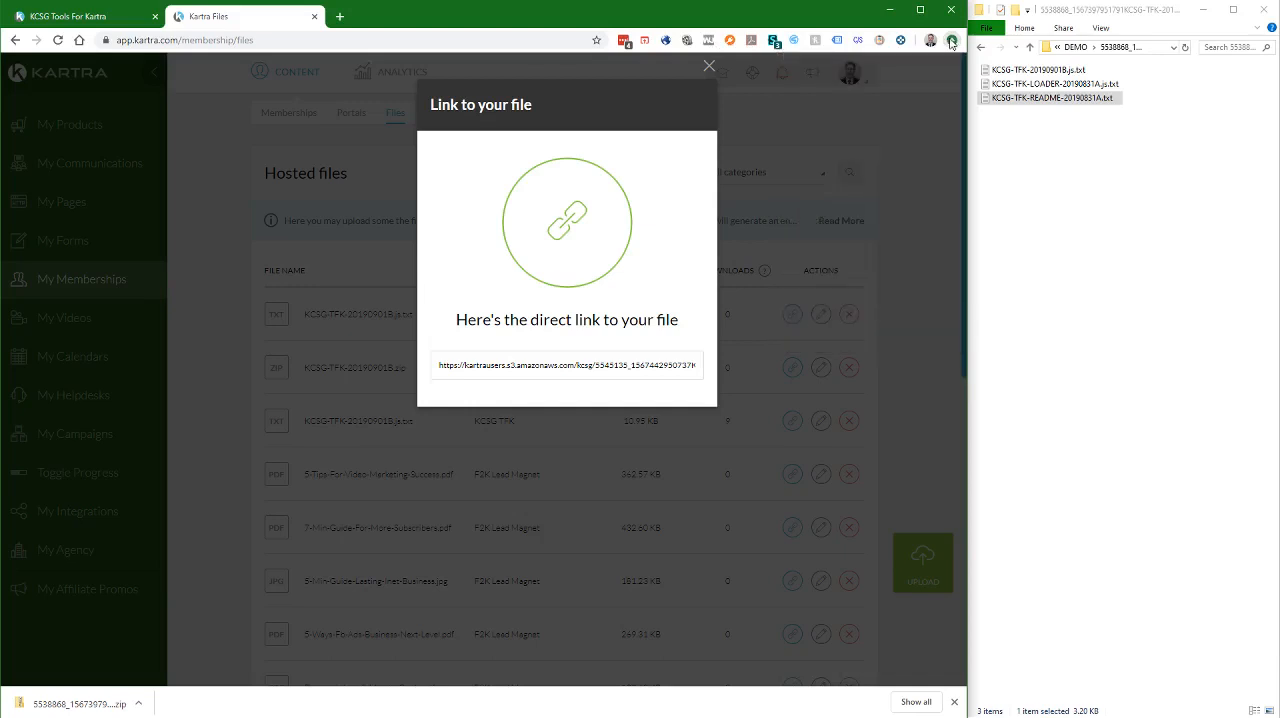
click(950, 43)
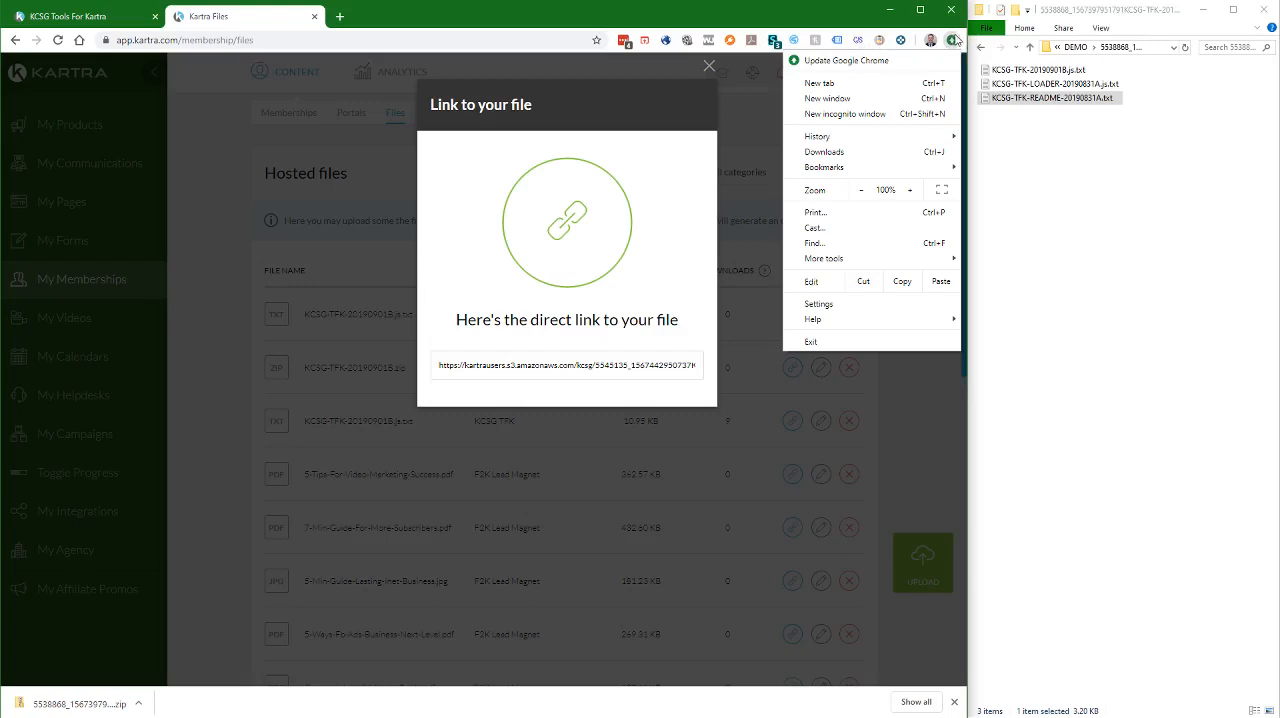
Open the Custom JavaScript for Websites 2 editor for app.kartra.com in a new tab
click(856, 42)
click(856, 42)
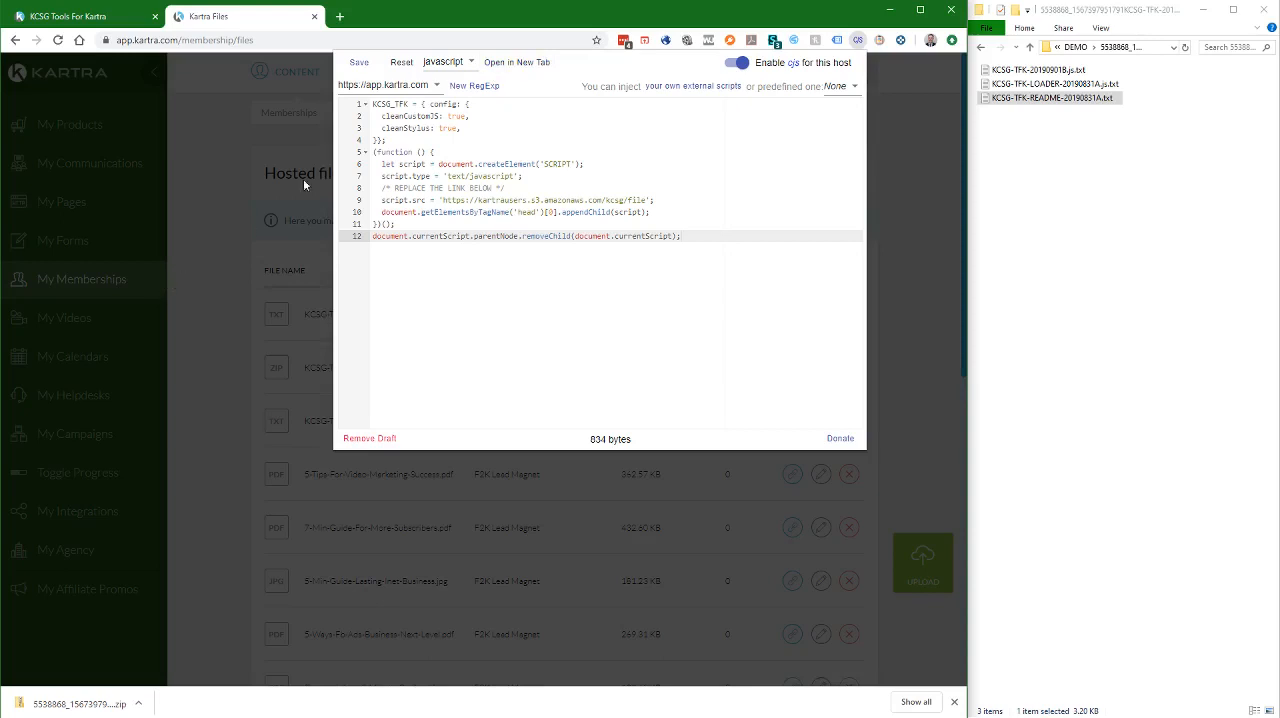
click(520, 63)
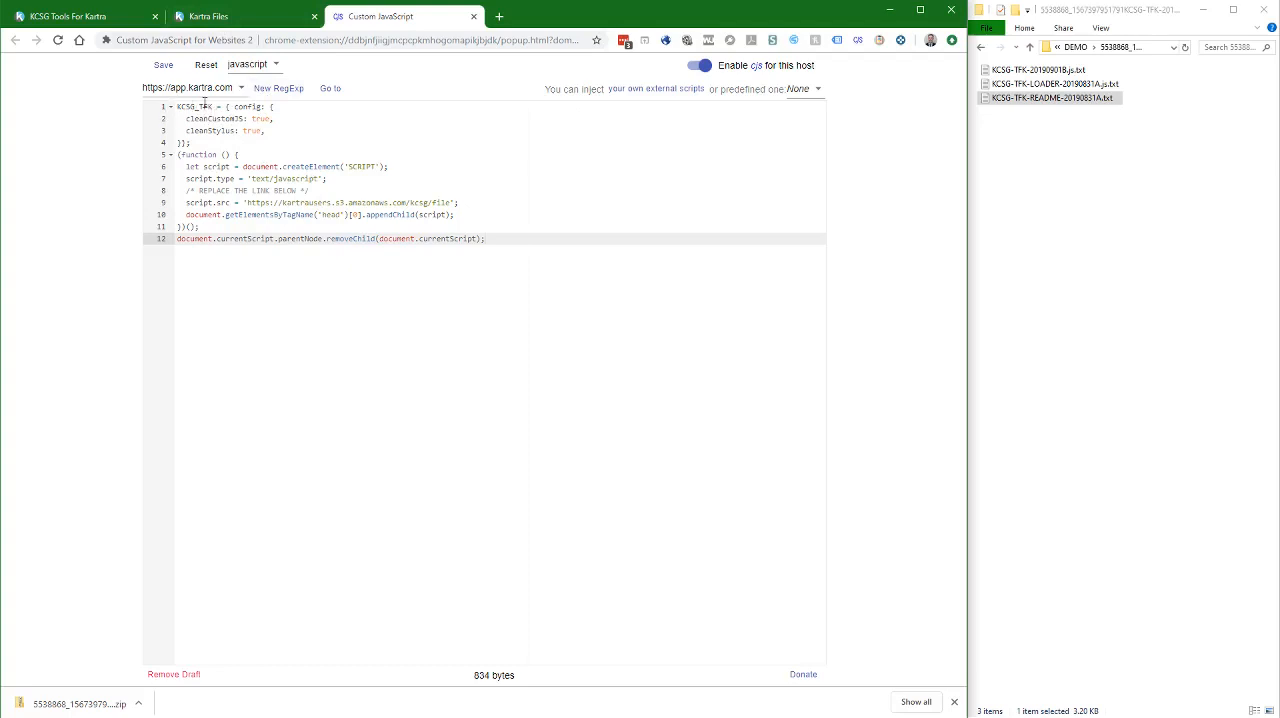
Replace the whole app.kartra.com script with the loader template copied from KCSG-TFK-LOADER-20190831A.js.txt
click(1051, 164)
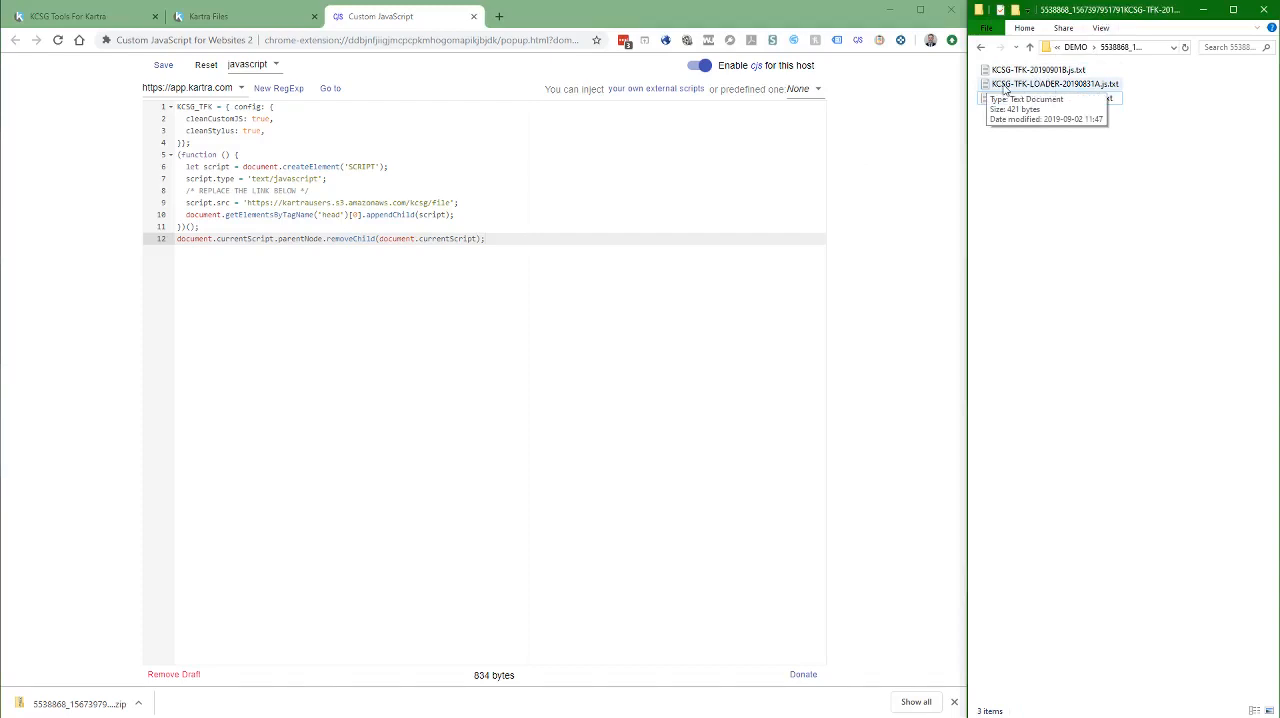
double_click(1005, 86)
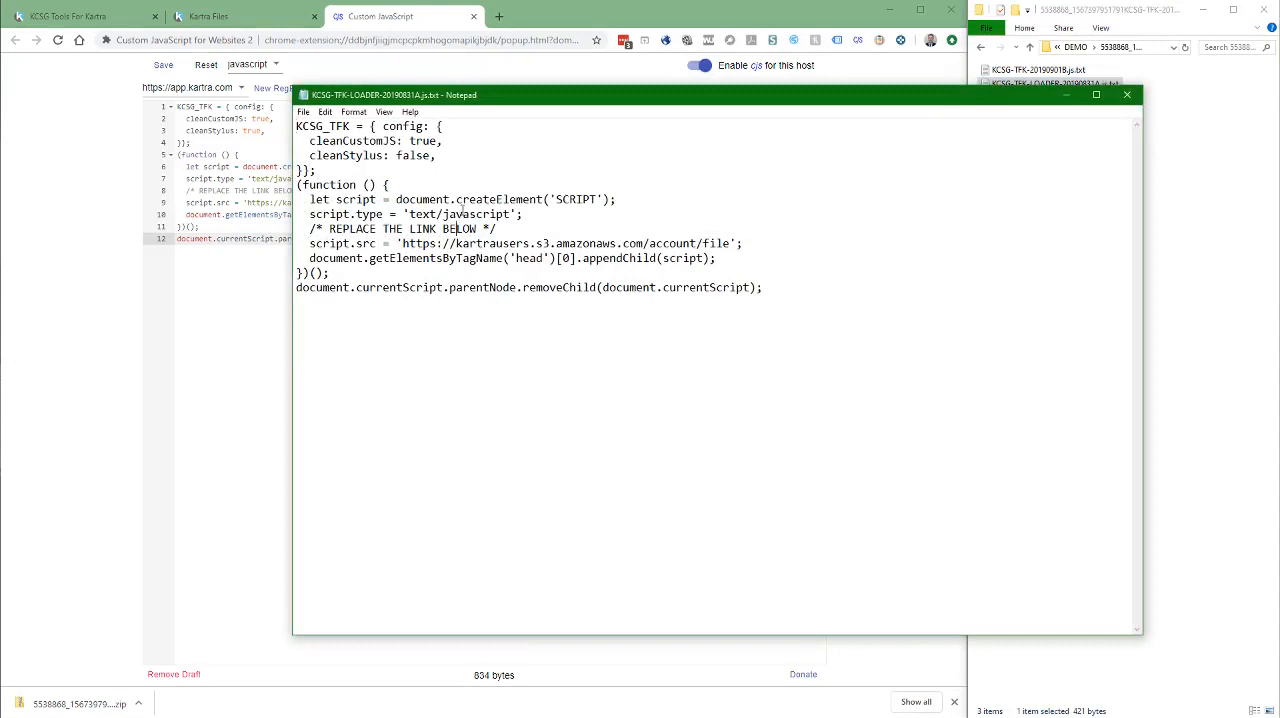
key(ctrl+a)
key(ctrl+c)
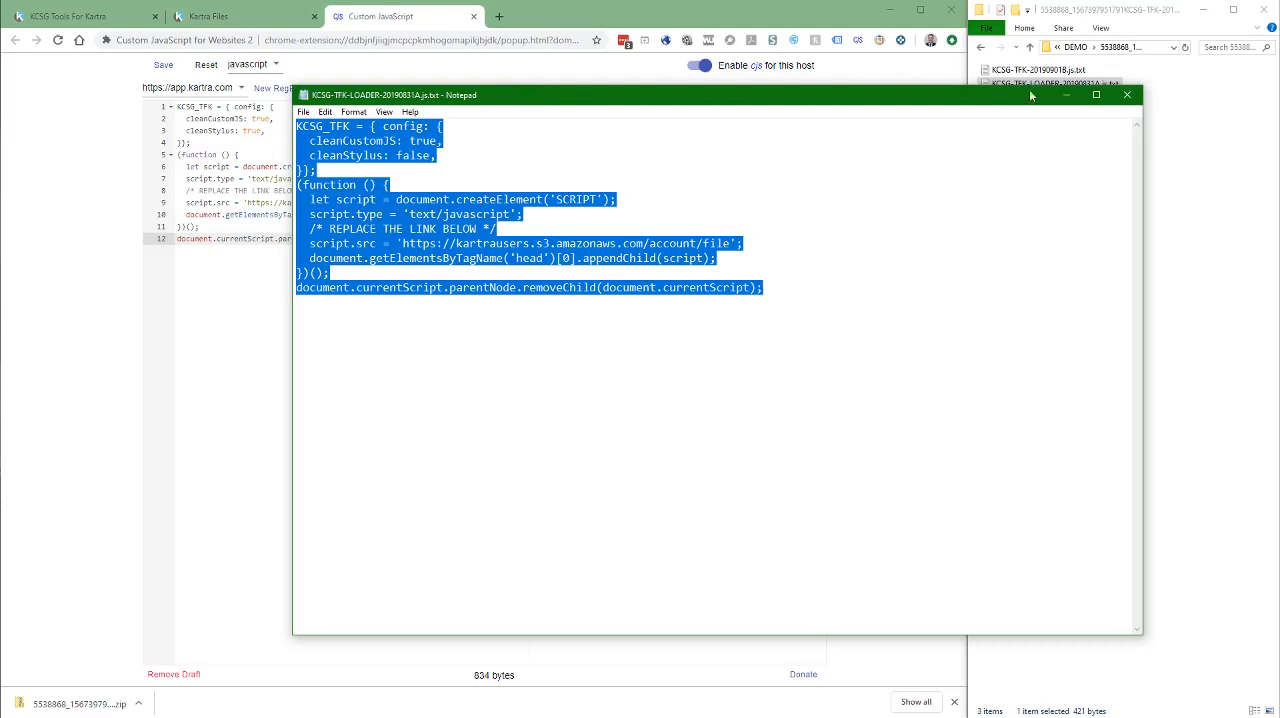
click(1127, 94)
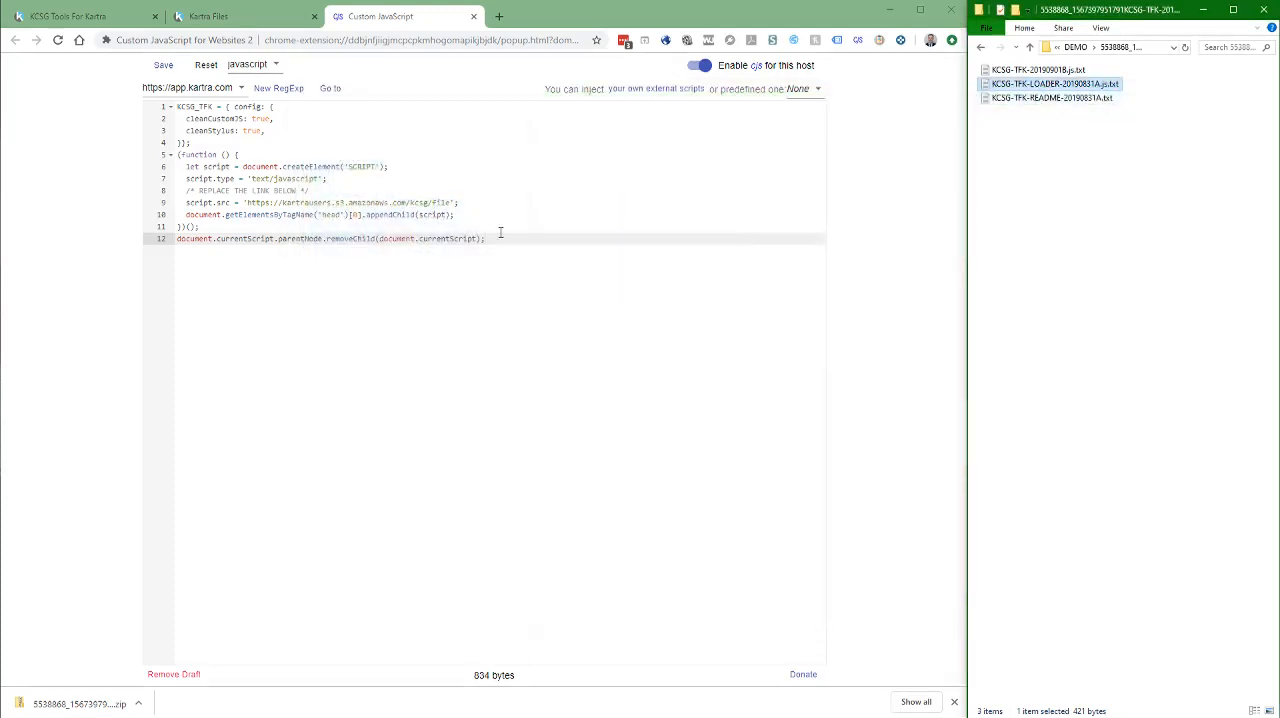
drag(494, 237, 176, 103)
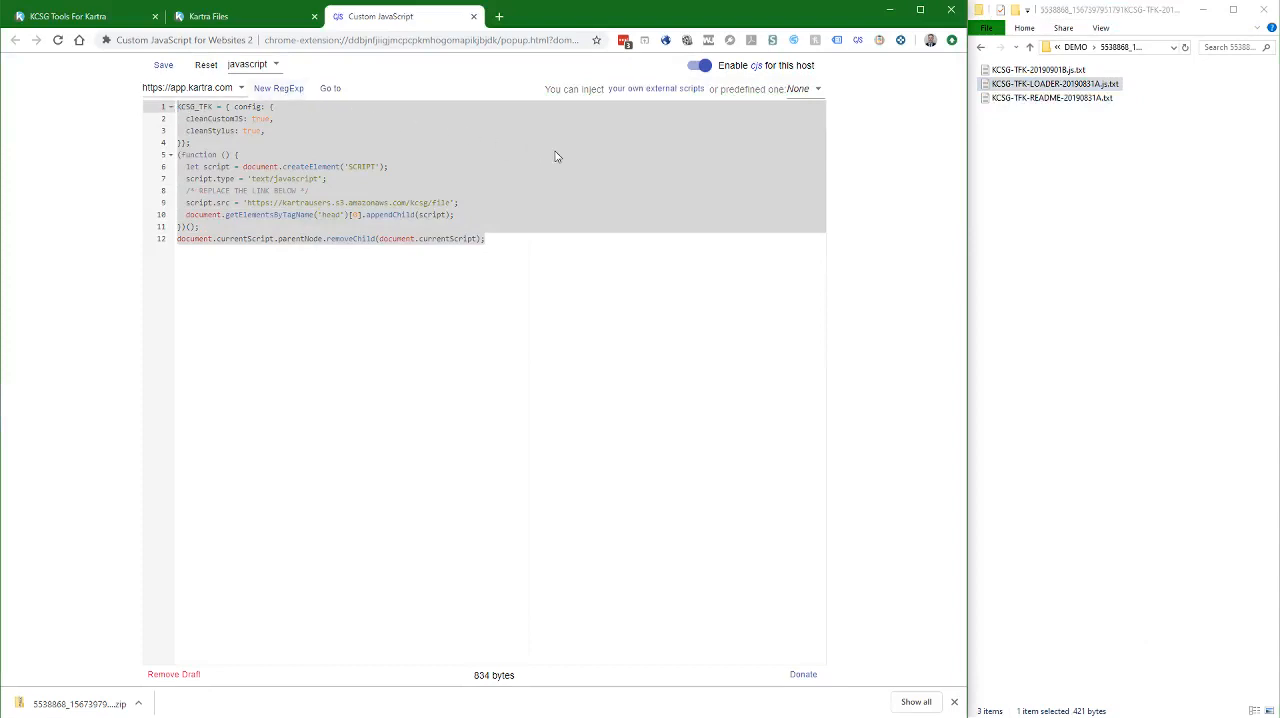
key(ctrl+v)
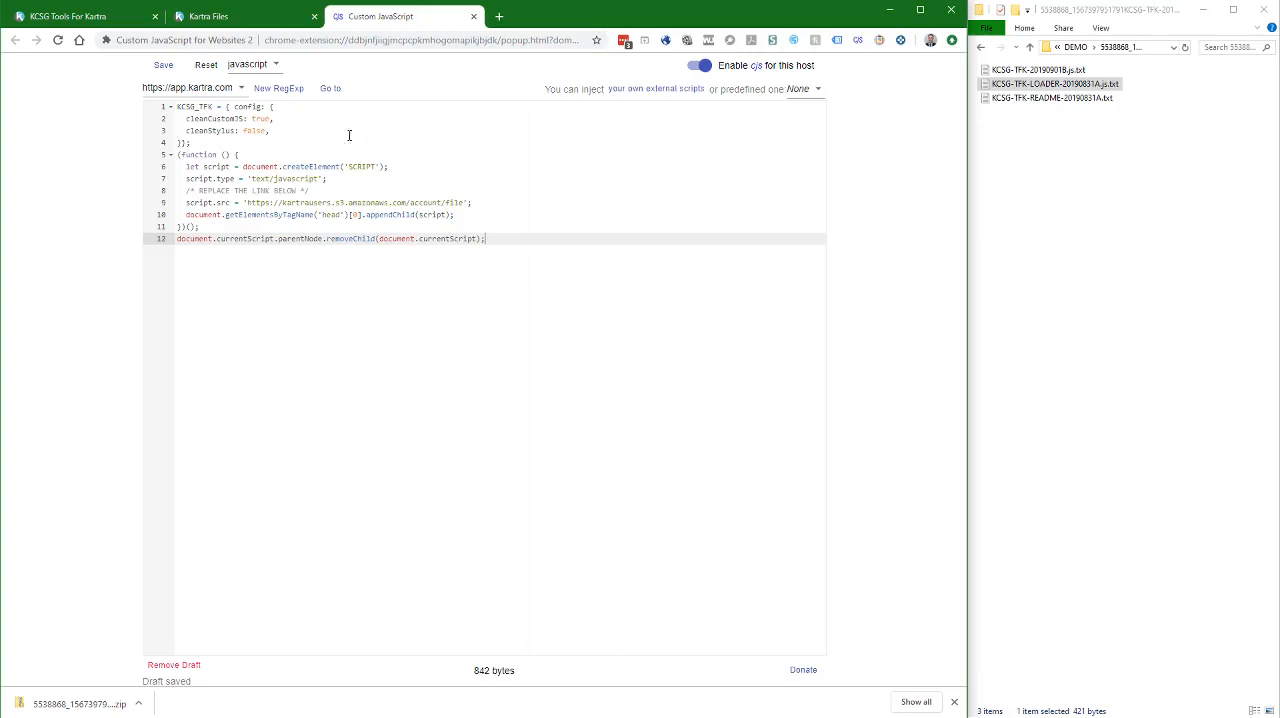
Set the cleanStylus option in the loader's config block to true
double_click(254, 131)
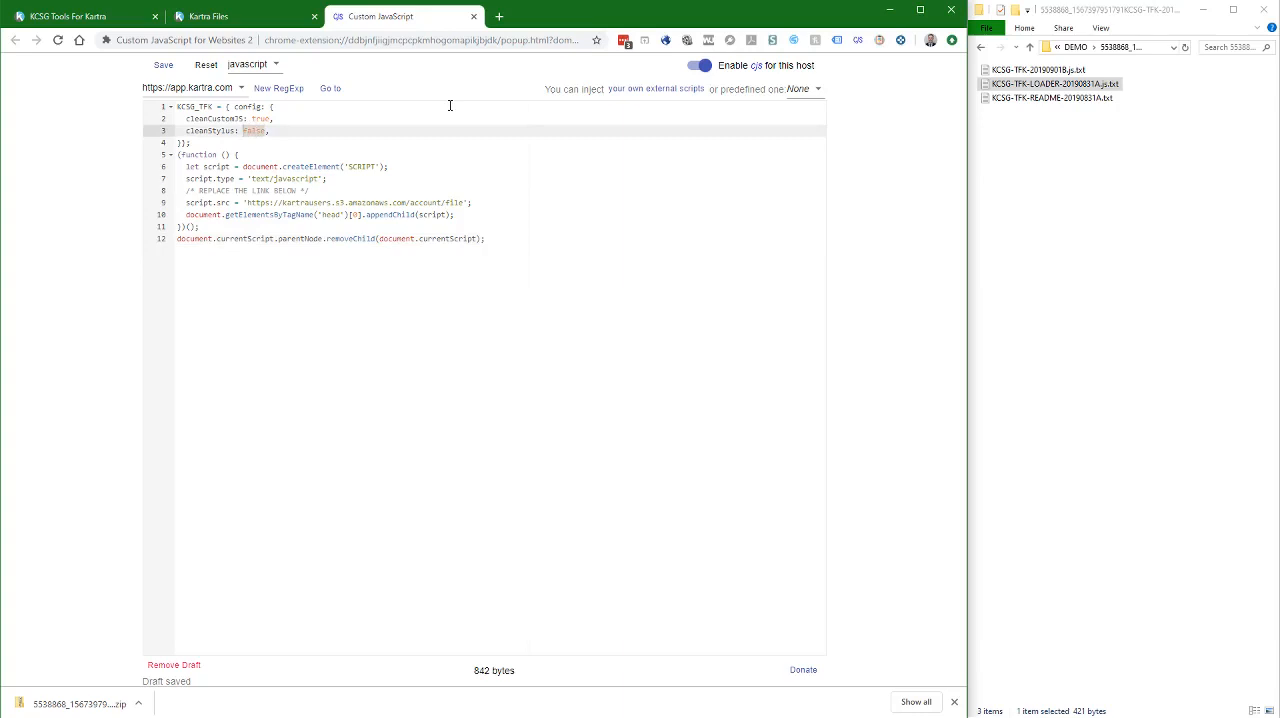
text(true)
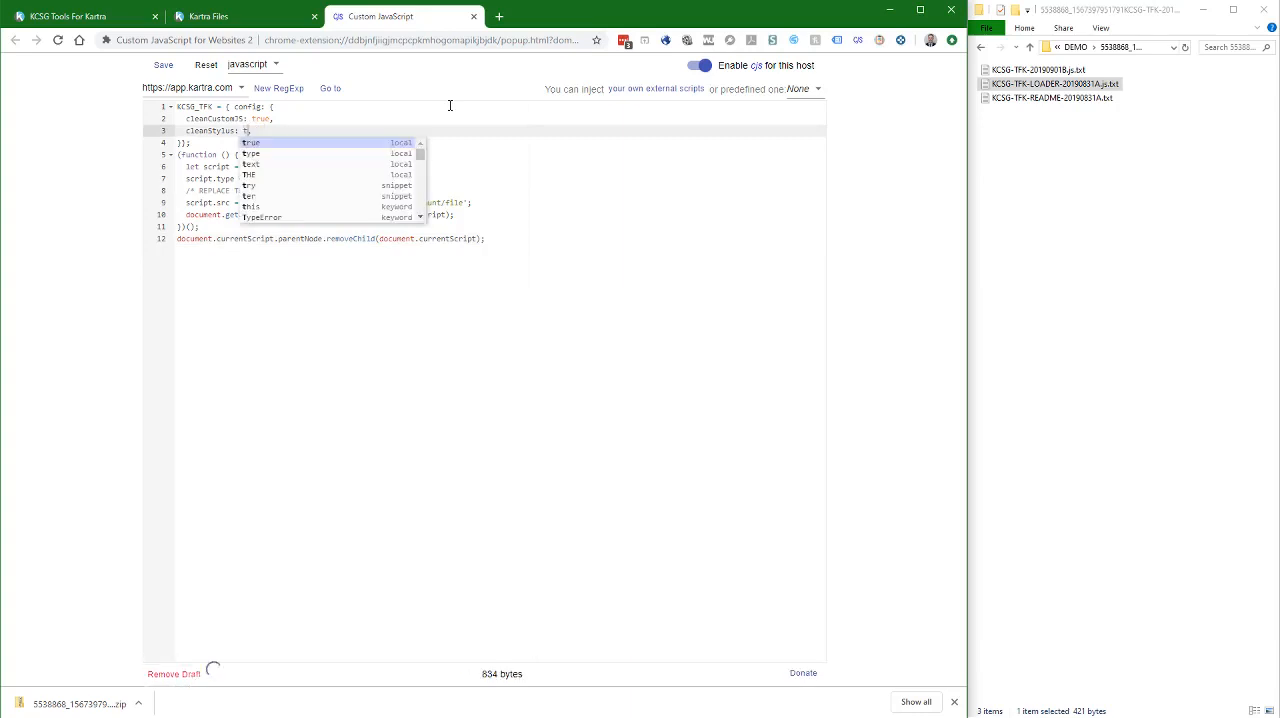
click(371, 271)
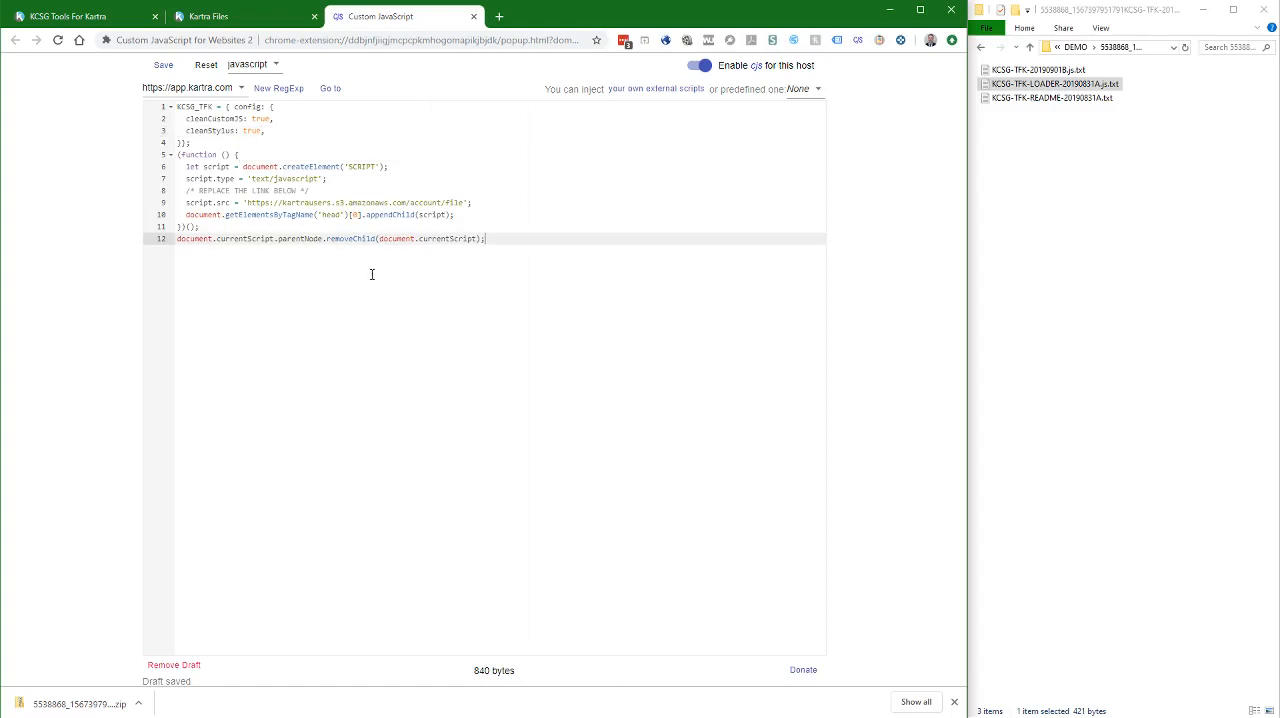
Replace the placeholder script.src link in the loader with the direct file link copied from Kartra Files, and save the script
click(228, 18)
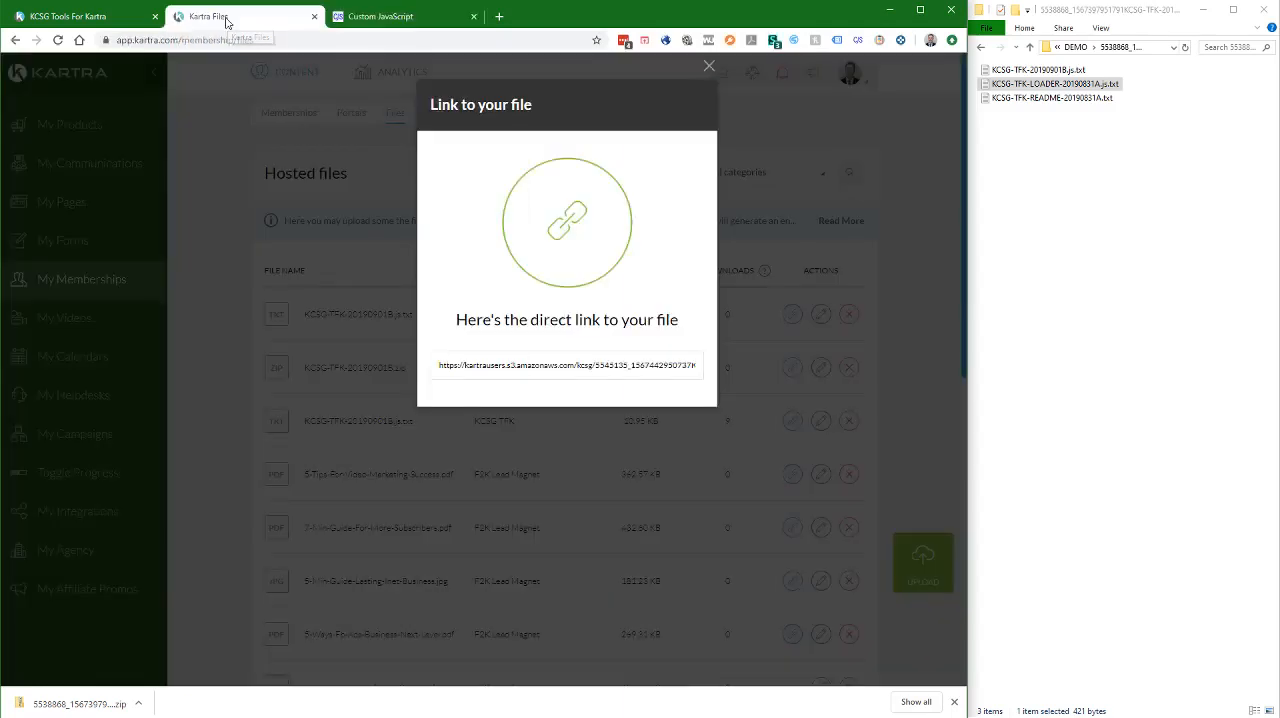
click(548, 366)
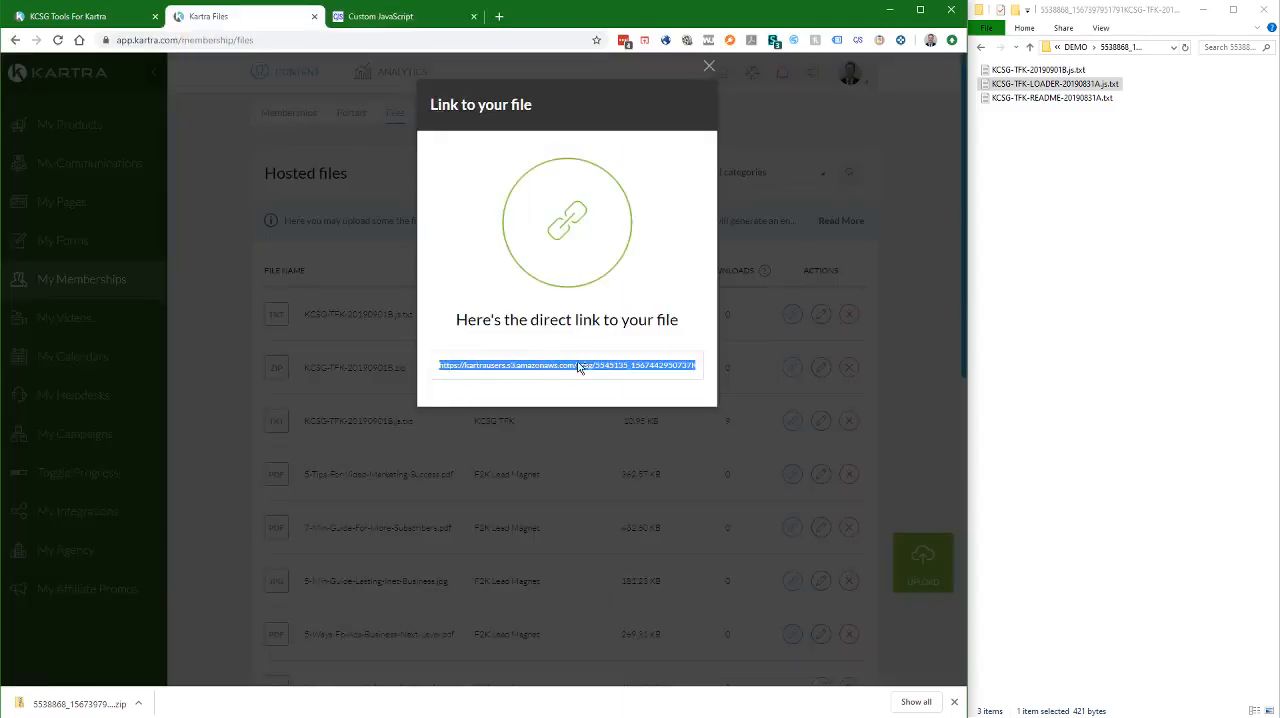
click(376, 20)
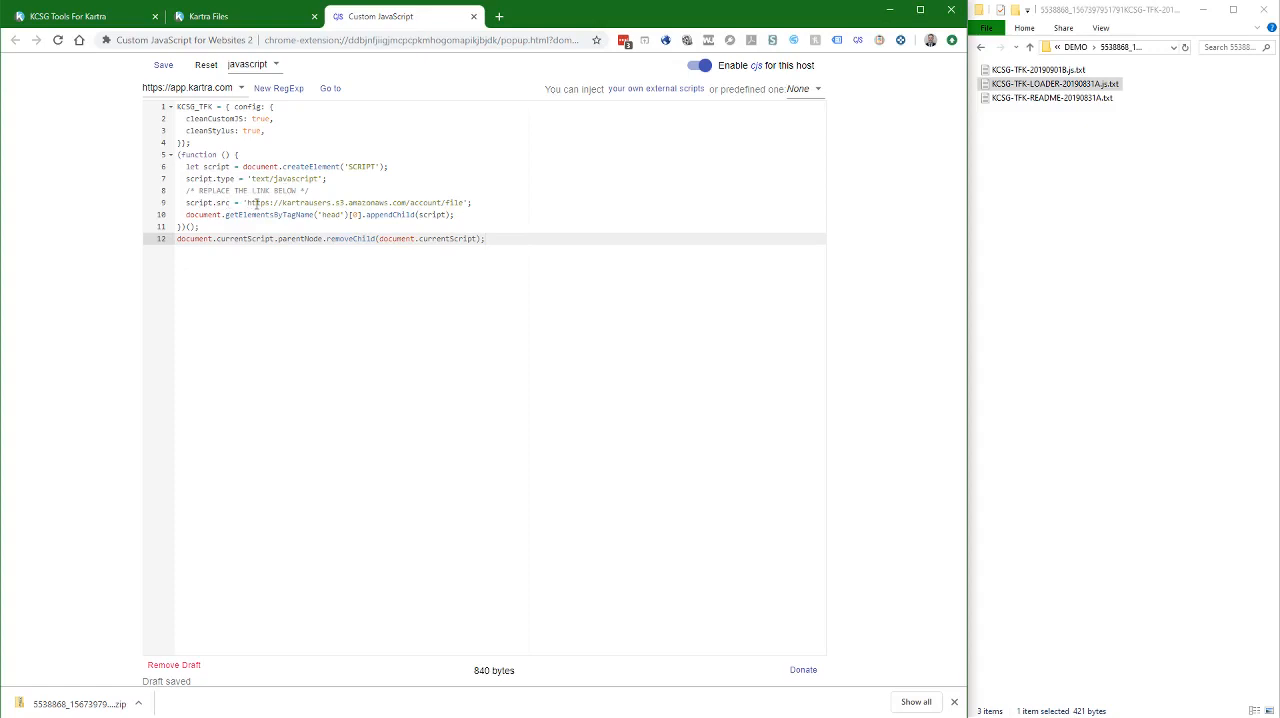
drag(248, 203, 466, 203)
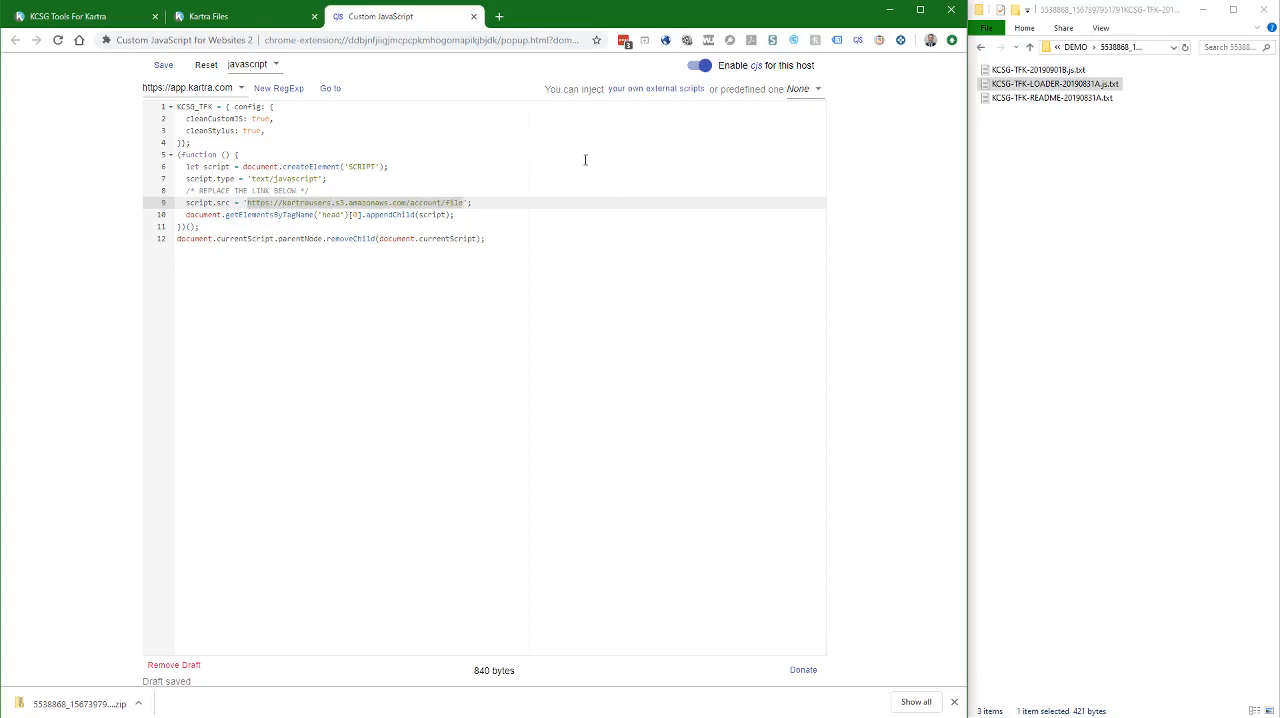
key(ctrl+v)
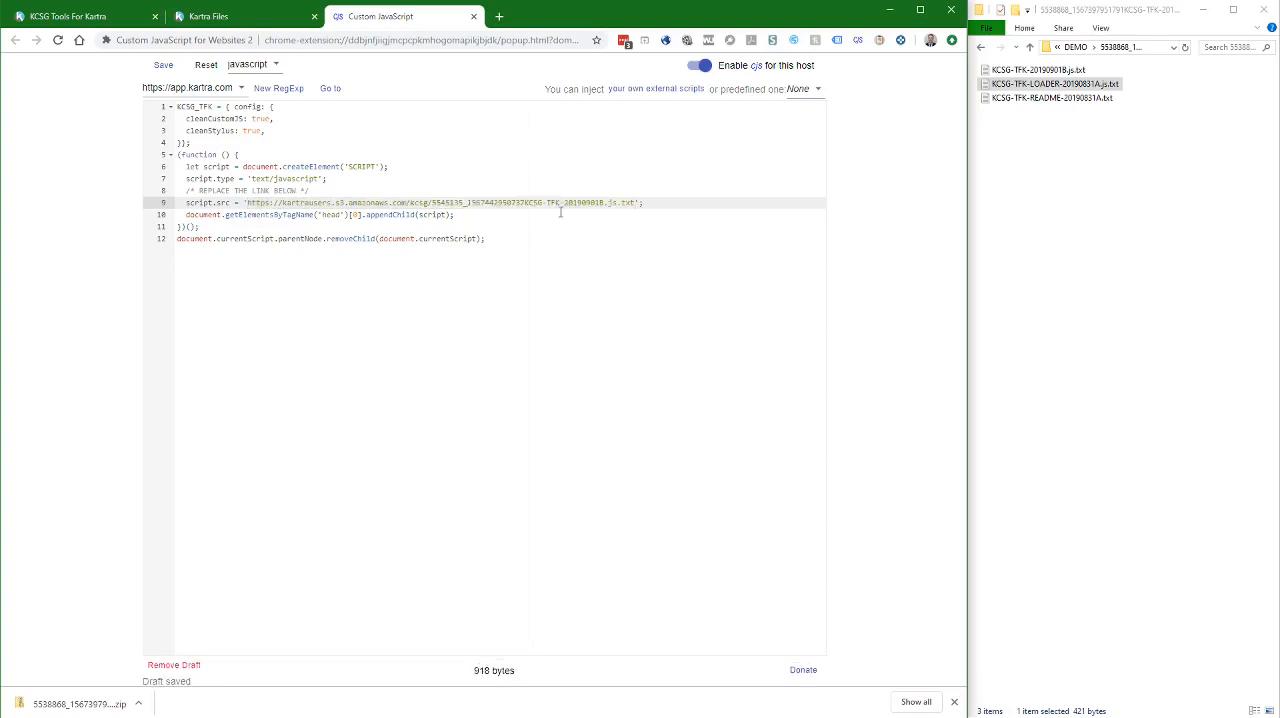
click(225, 17)
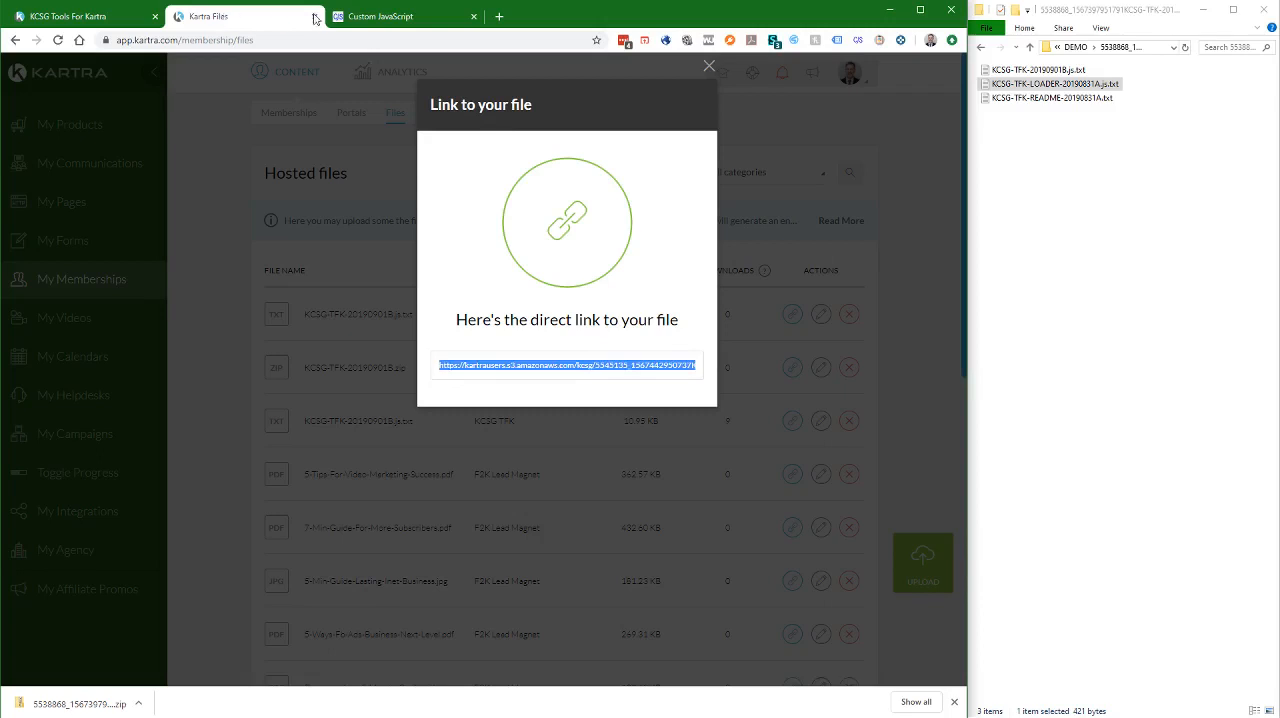
click(372, 17)
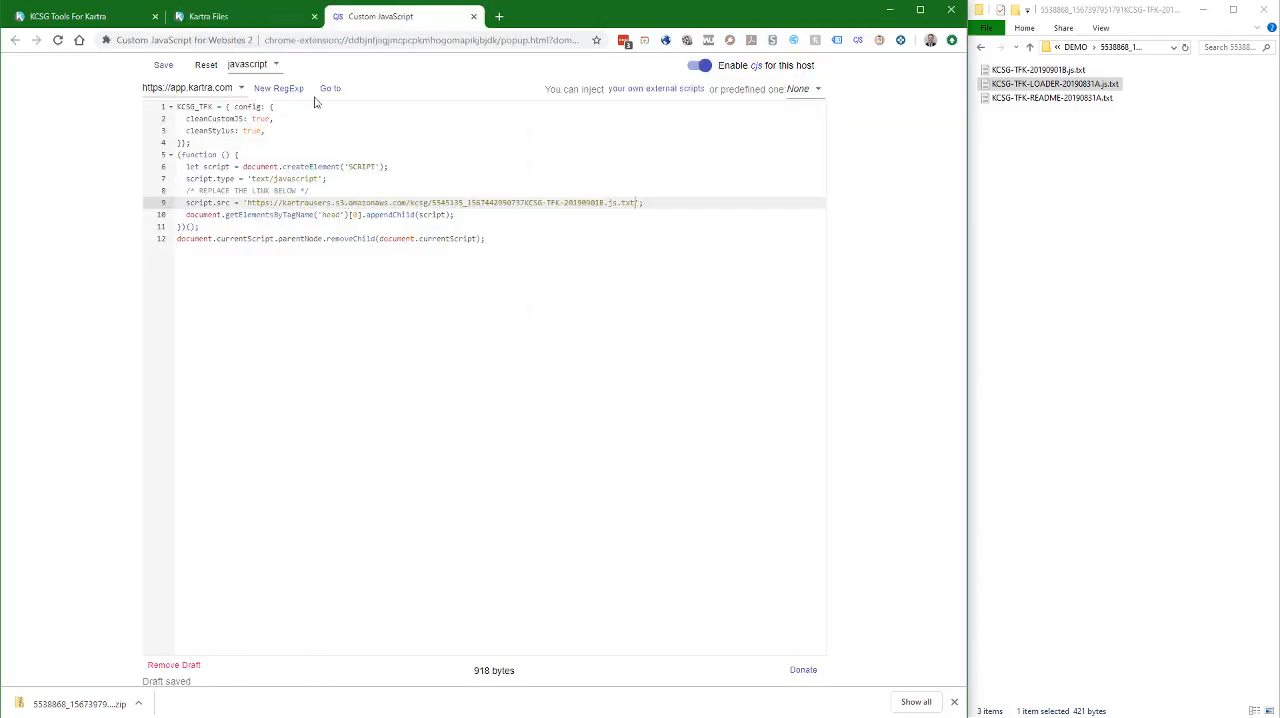
click(166, 68)
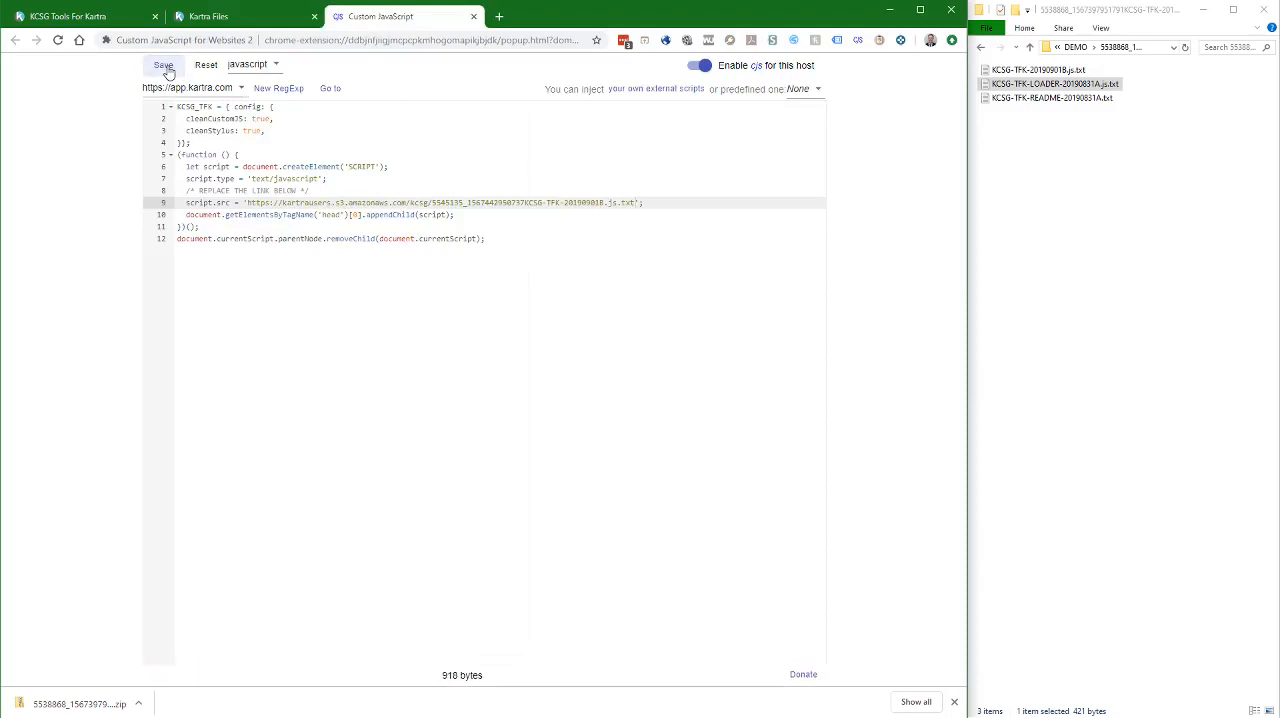